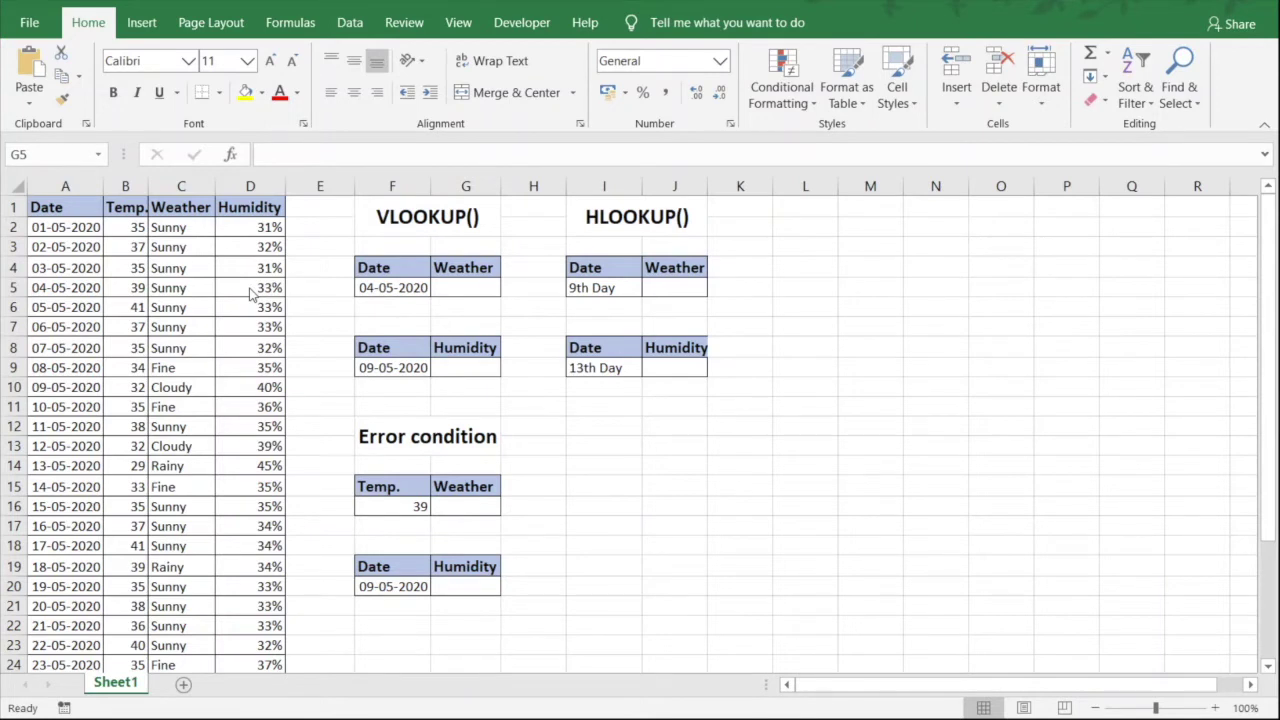
Enter =VLOOKUP(F5,A:D,3,FALSE) in cell G5 to look up the weather for the date in F5, and check it against row 5
left_click(472, 288)
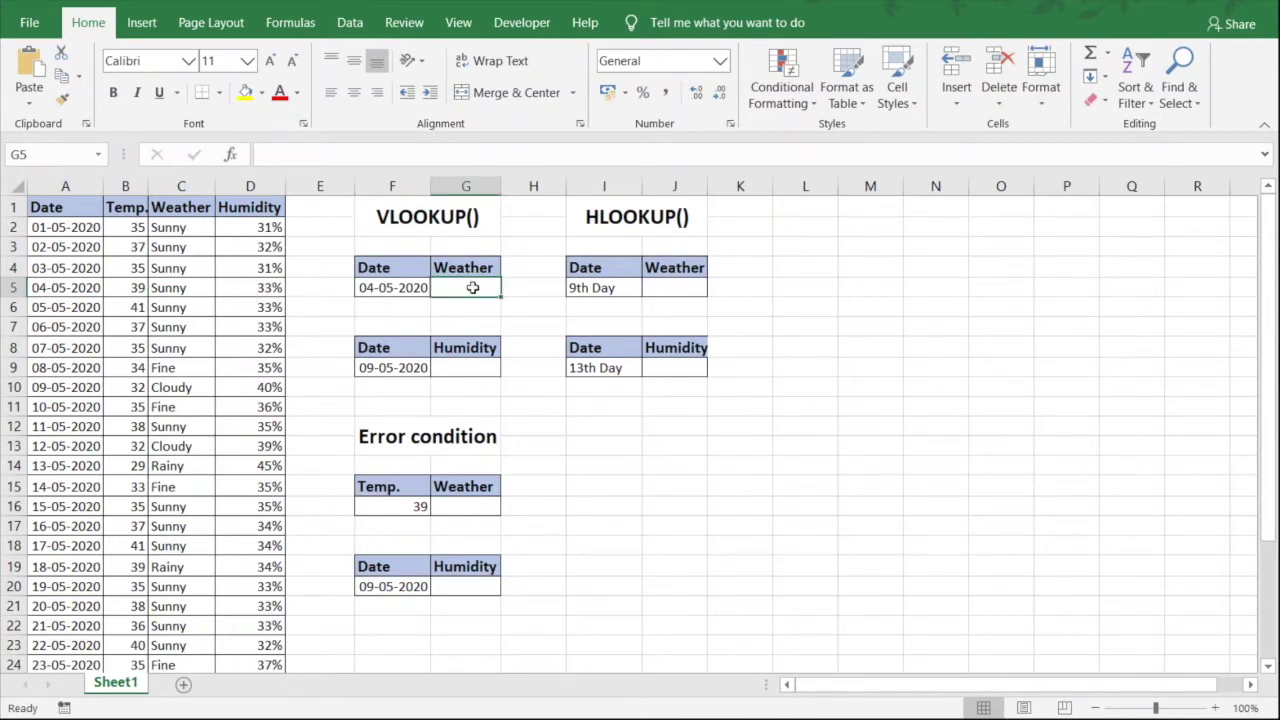
type("=")
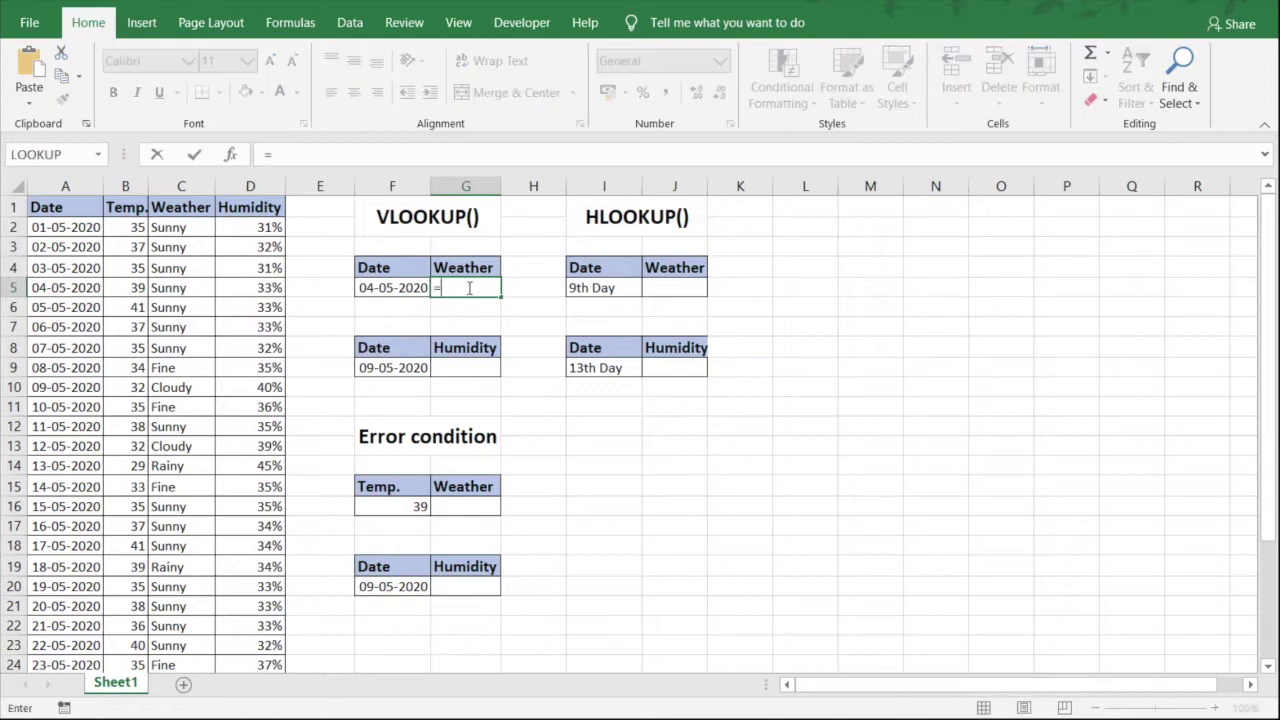
type("vlook")
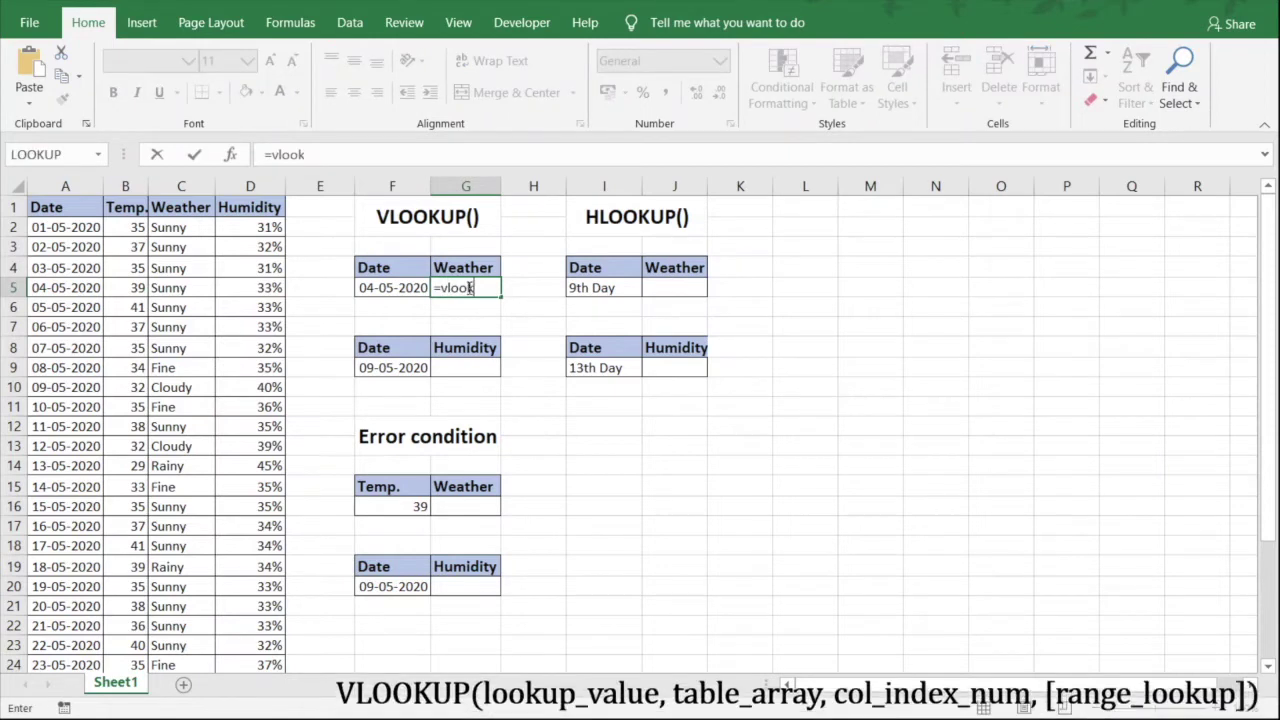
type("up(")
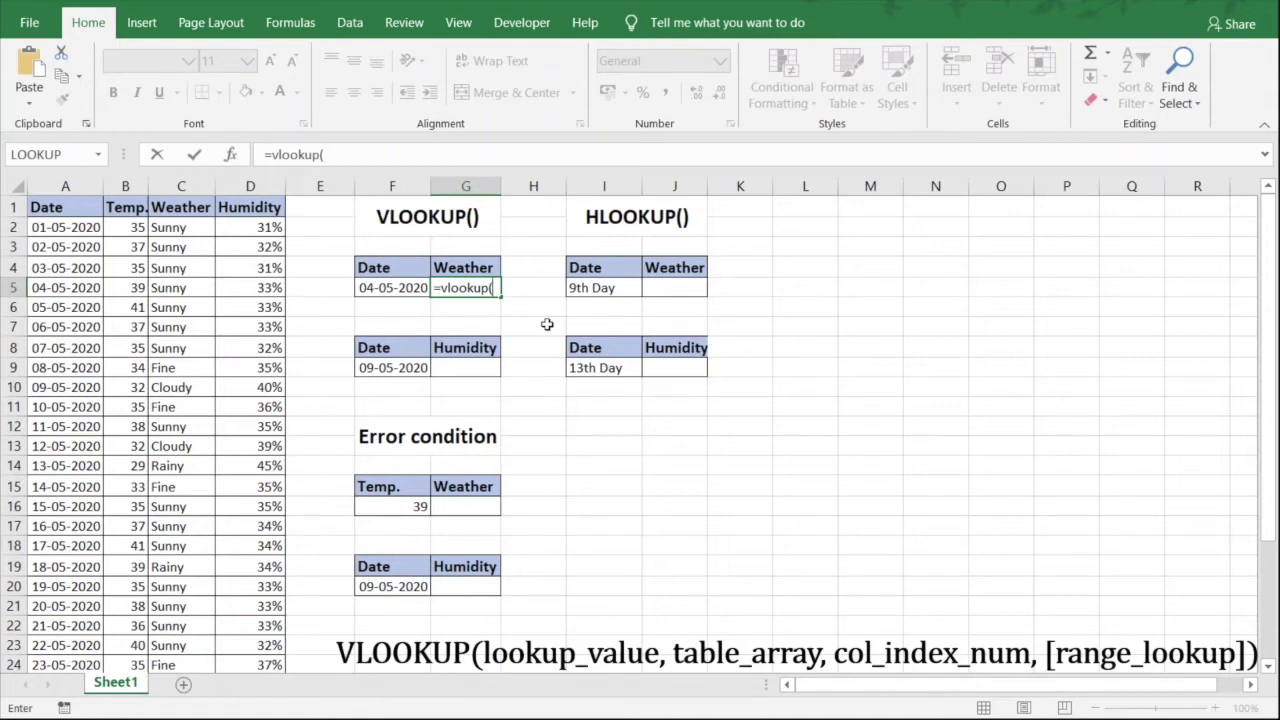
left_click(400, 287)
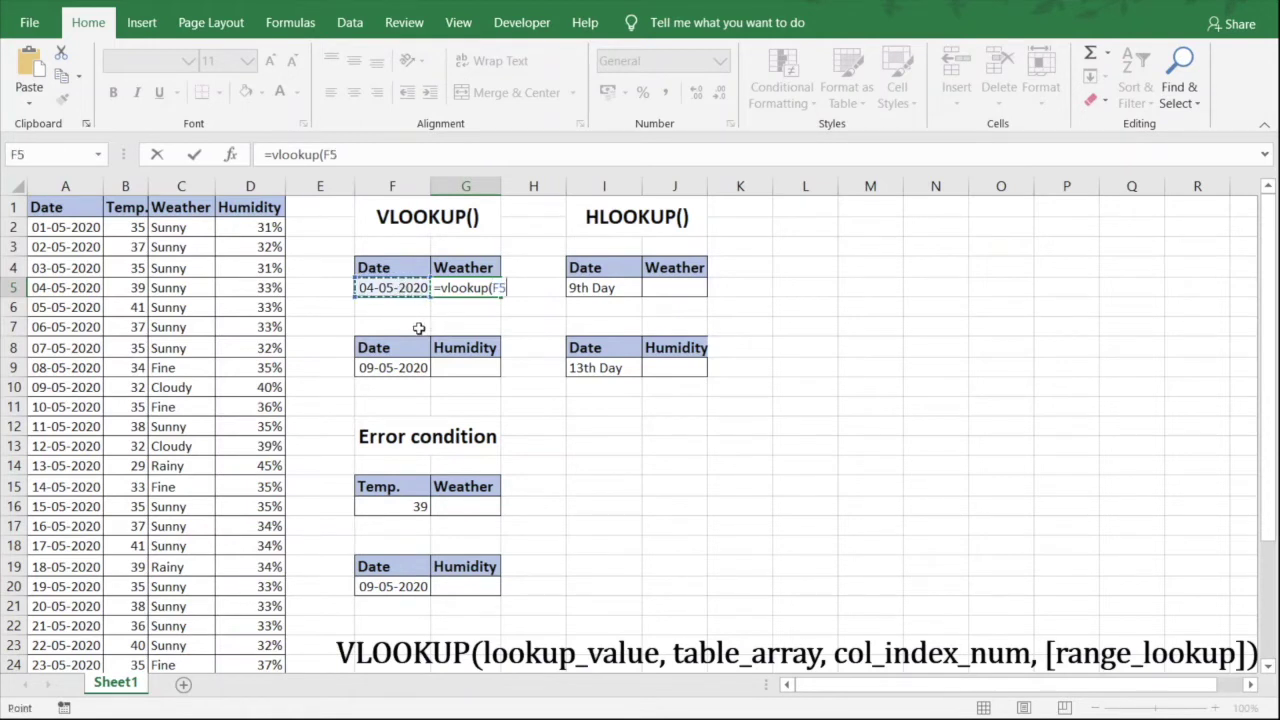
type(",")
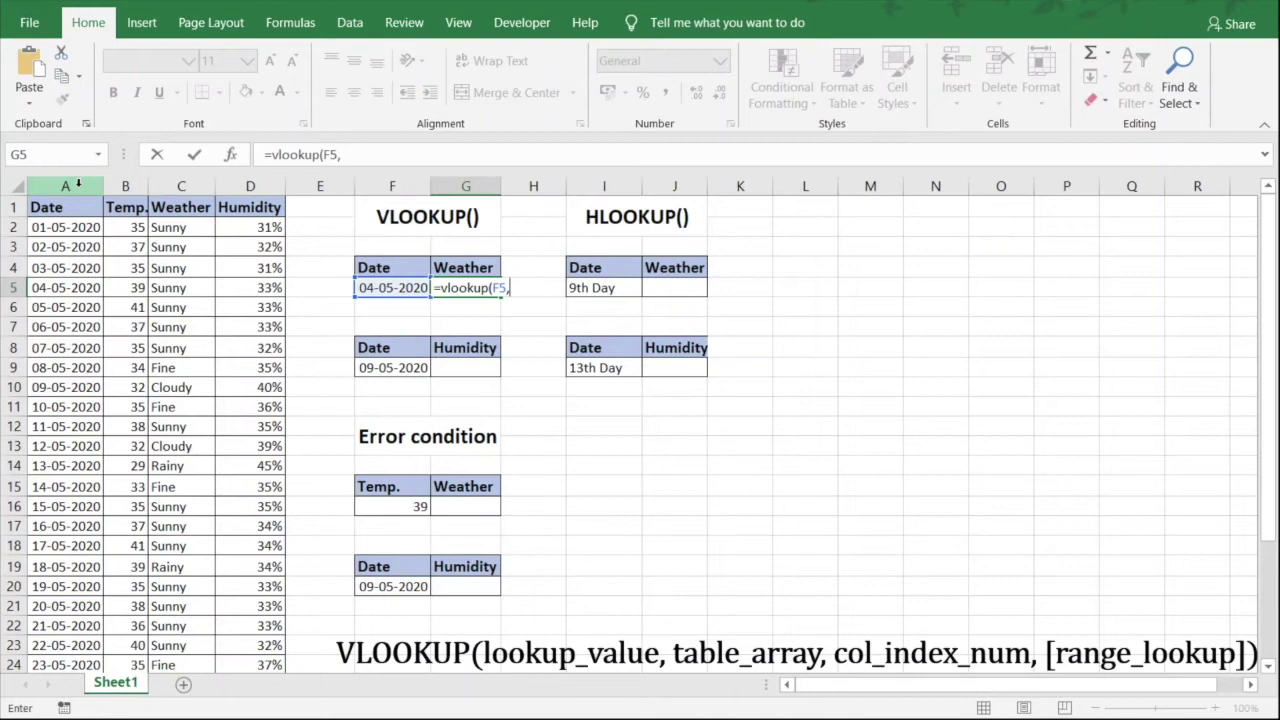
left_click_drag(78, 186, 252, 186)
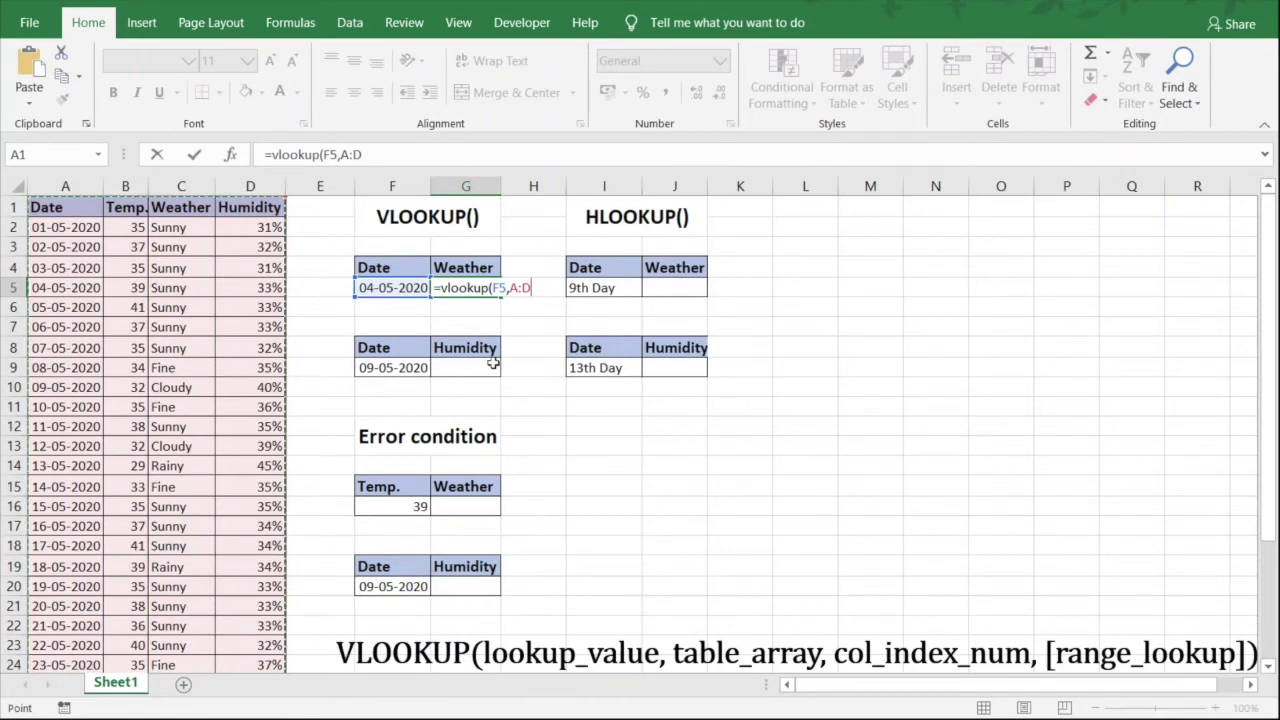
type(",")
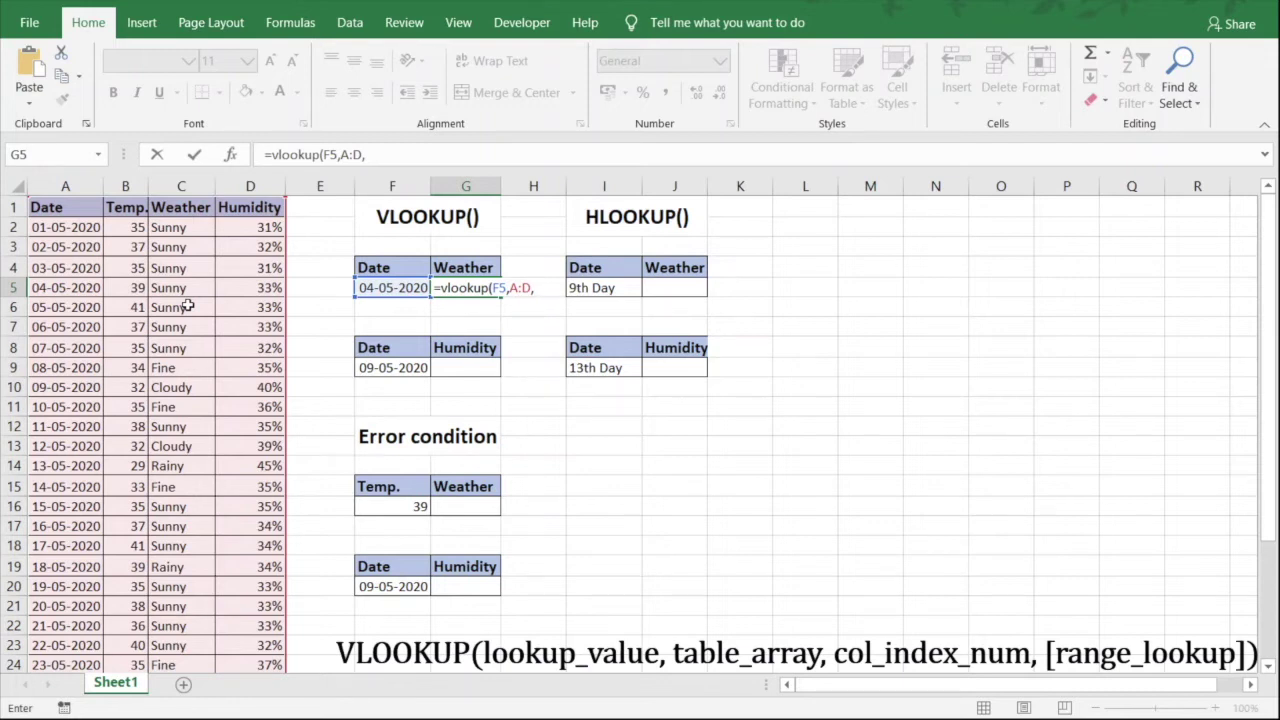
type("3")
type(",")
type("FALSE")
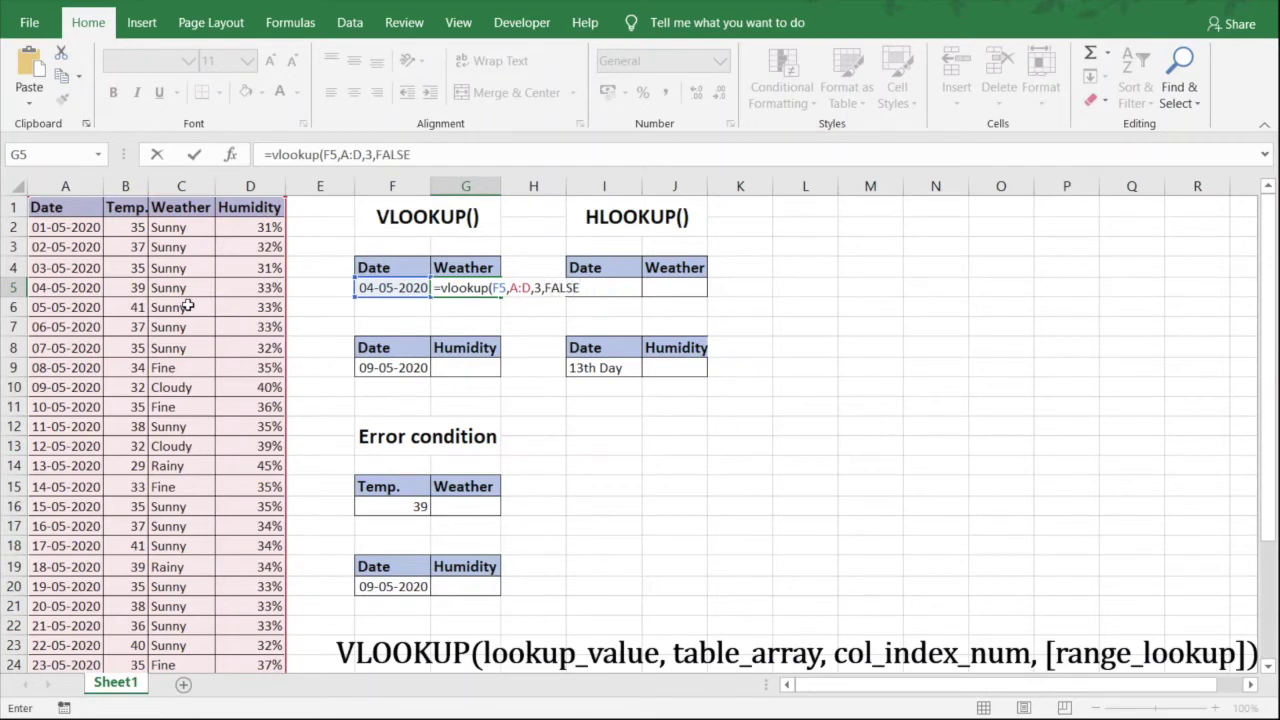
type(")")
key("Return")
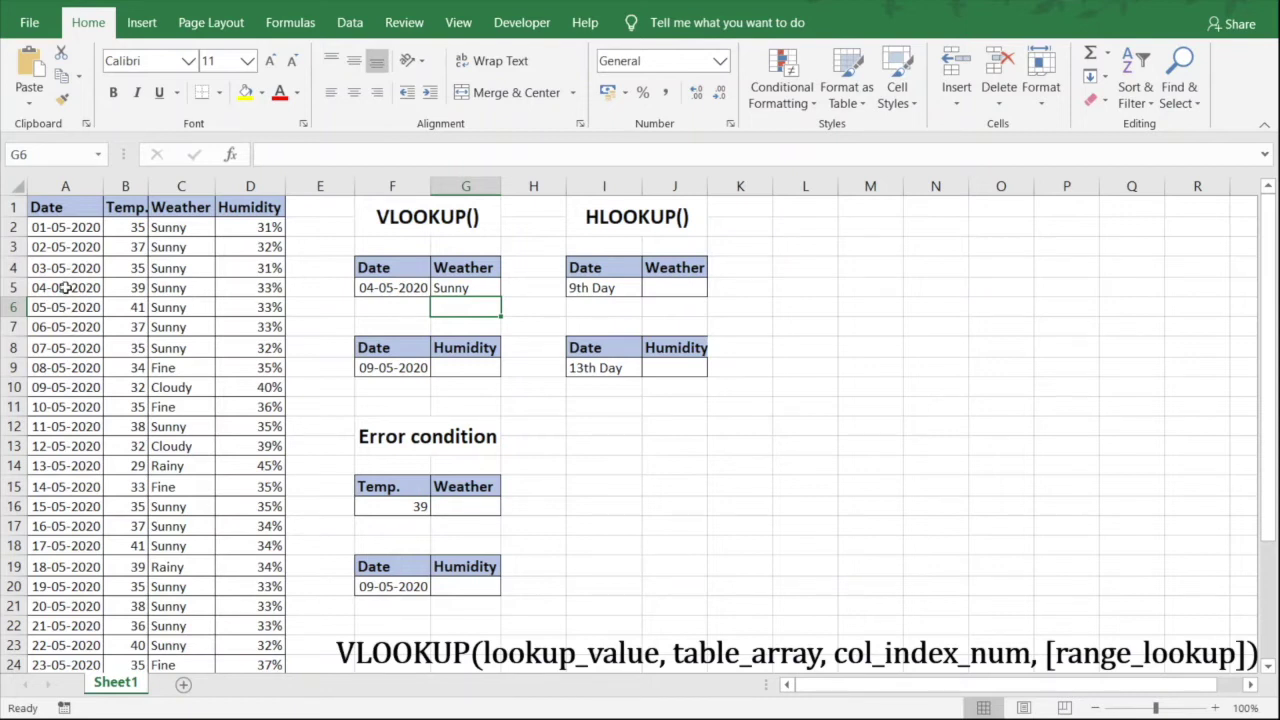
left_click(14, 287)
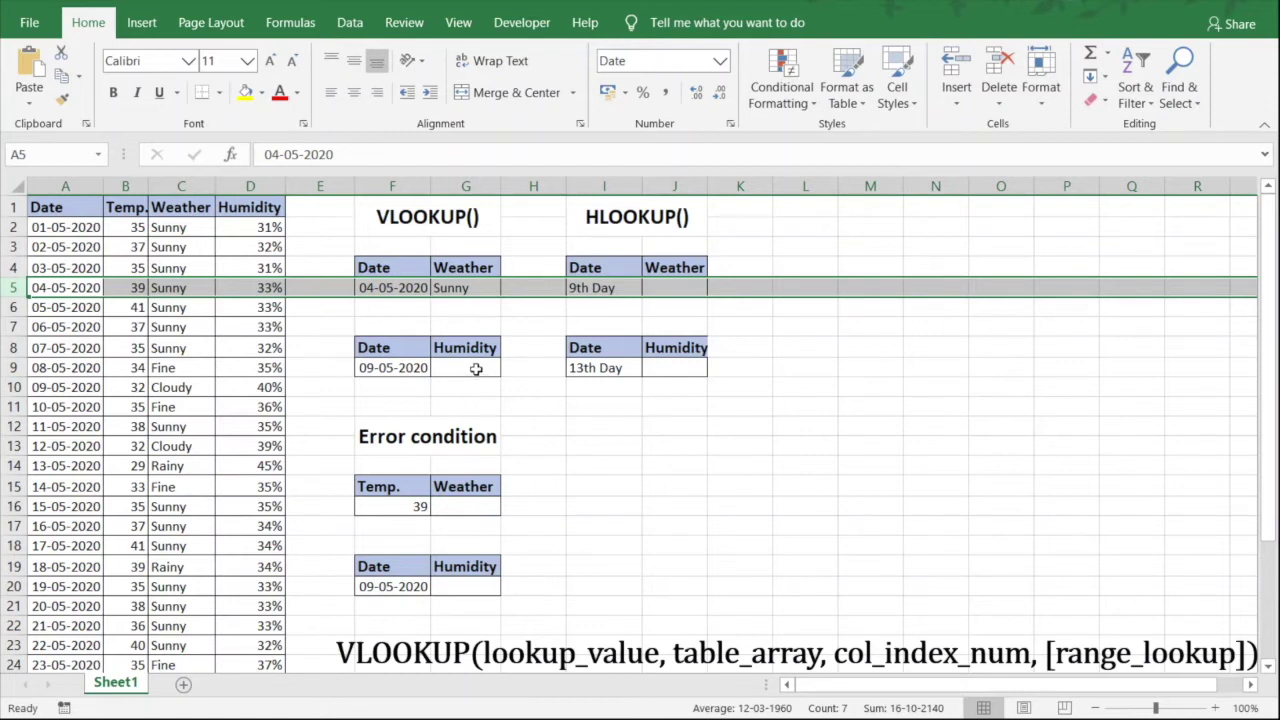
Enter =VLOOKUP(F9,A:D,4,FALSE) in cell G9 to look up the humidity for the date in F9
left_click(476, 369)
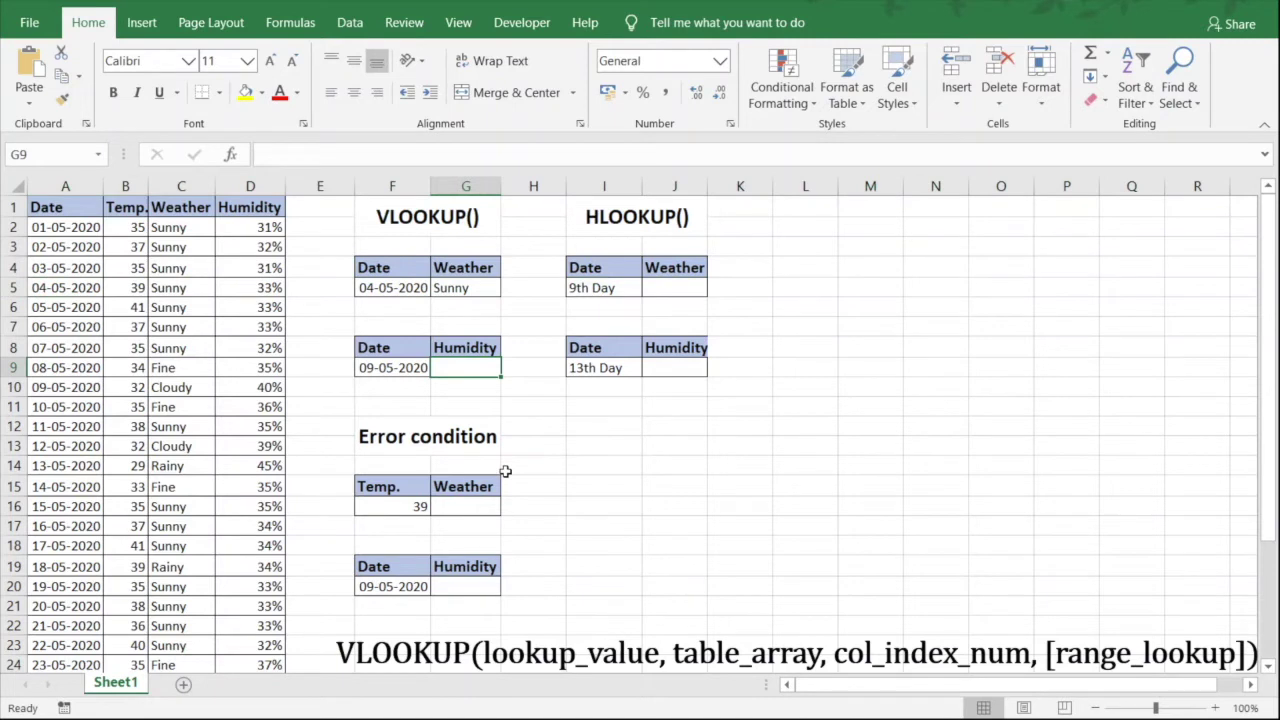
type("=vlookup")
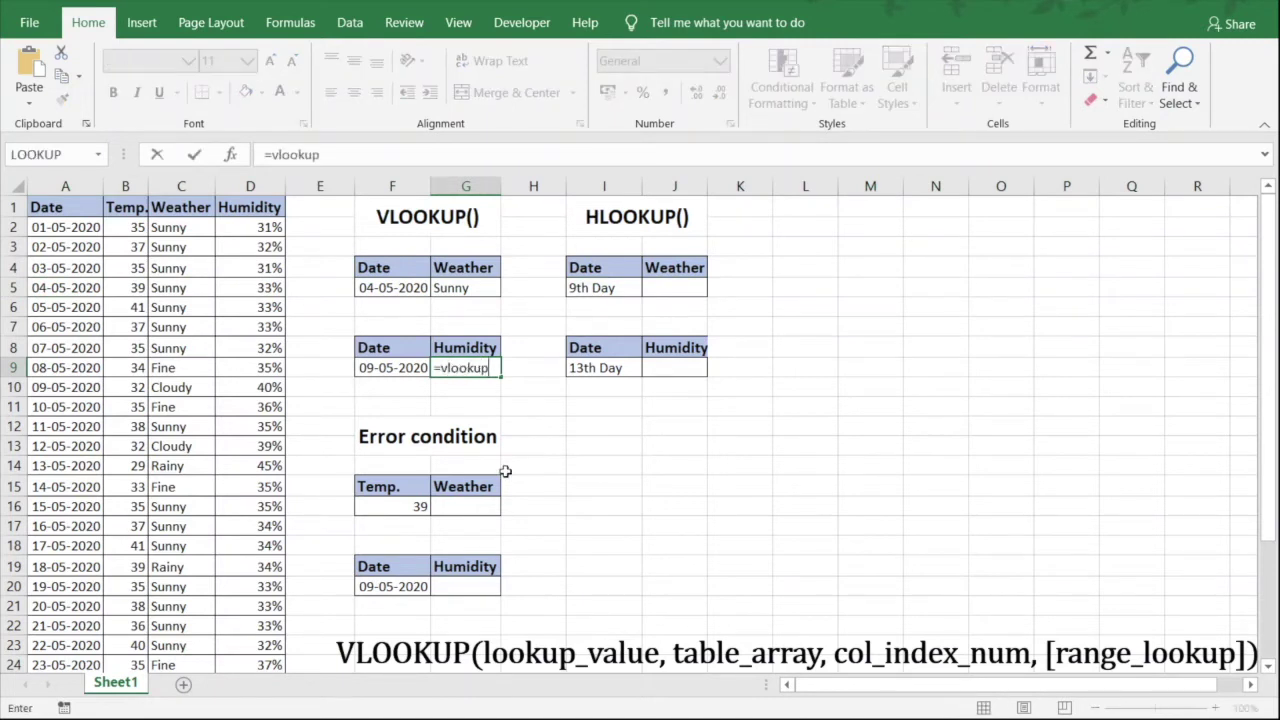
type("(")
left_click(392, 370)
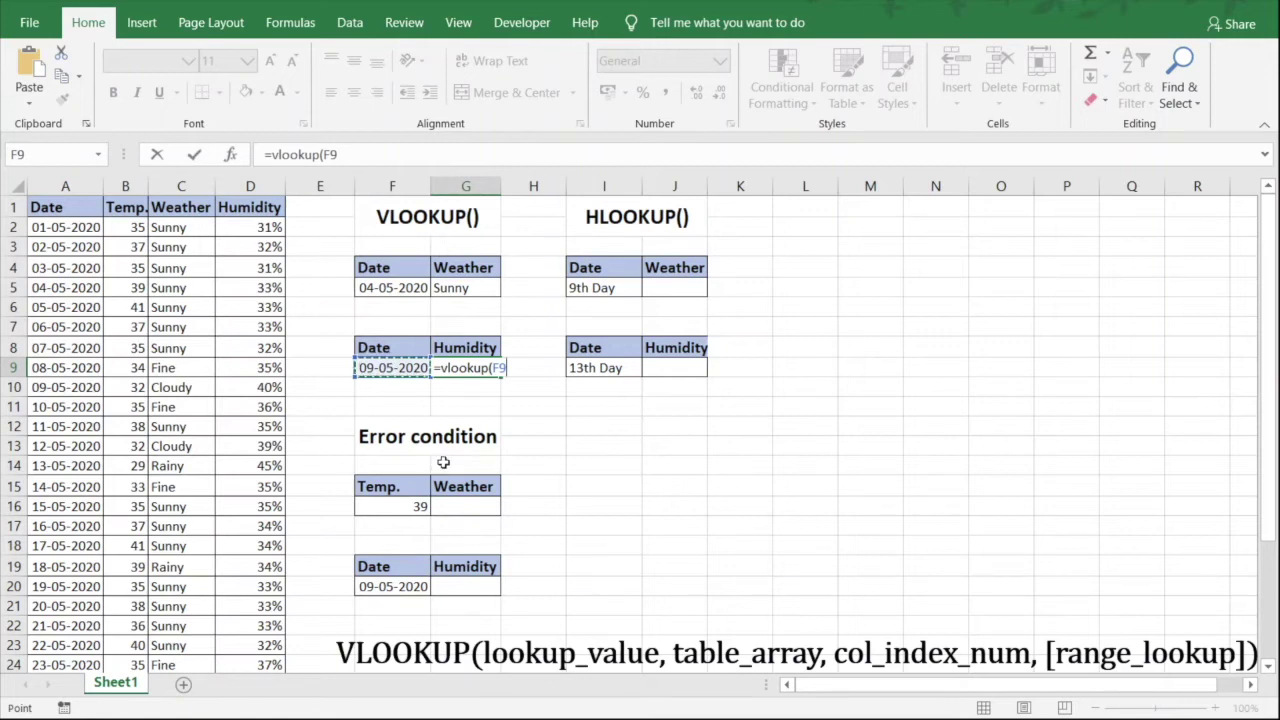
type(",")
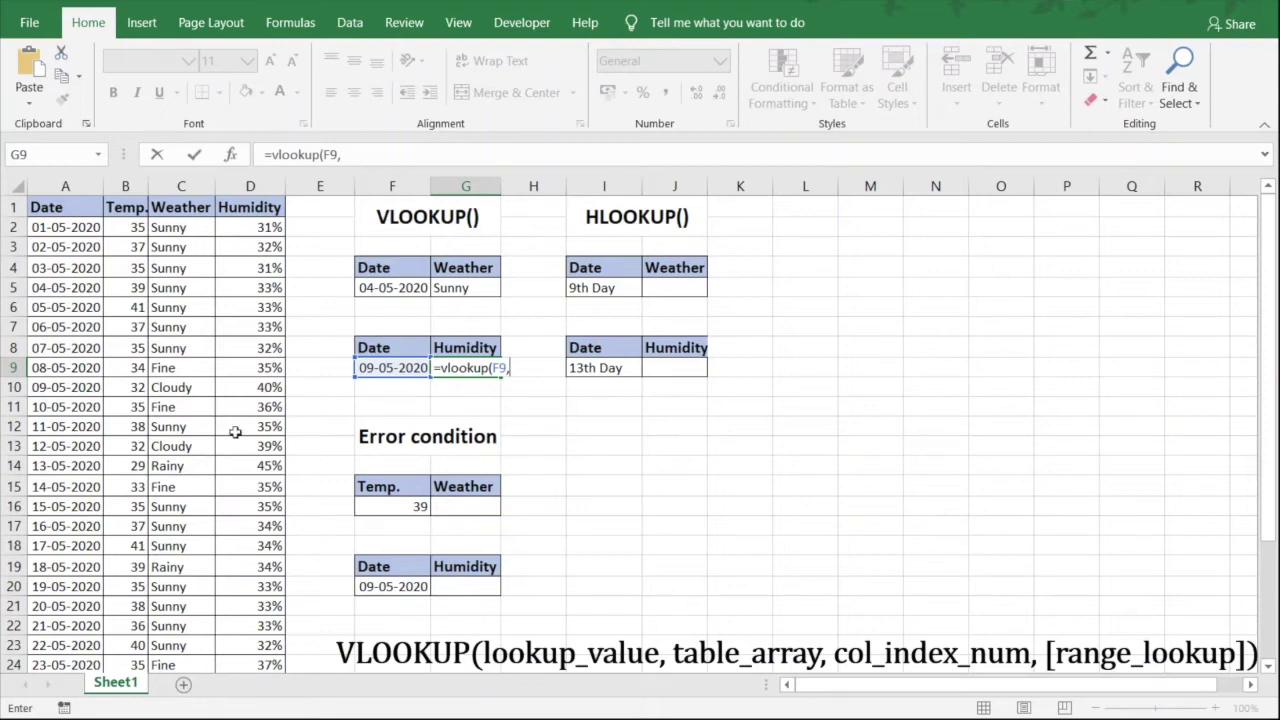
left_click_drag(85, 181, 280, 190)
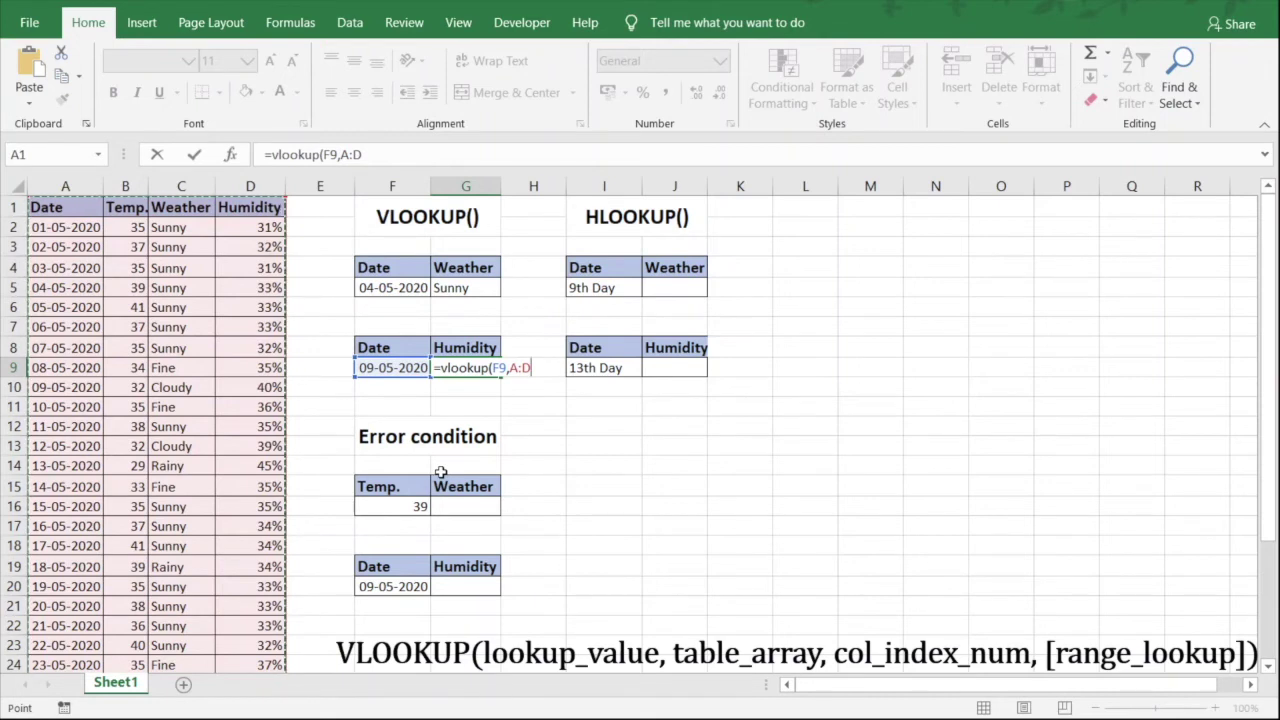
type(",")
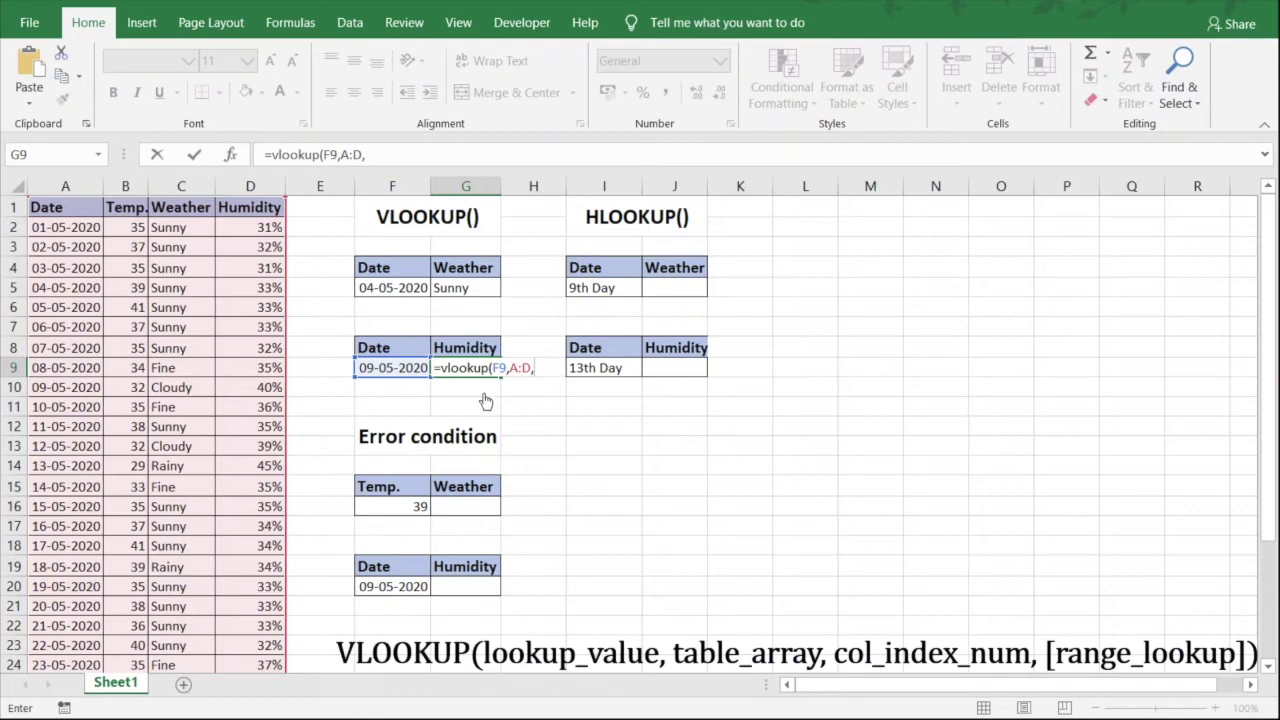
type("4,FALS")
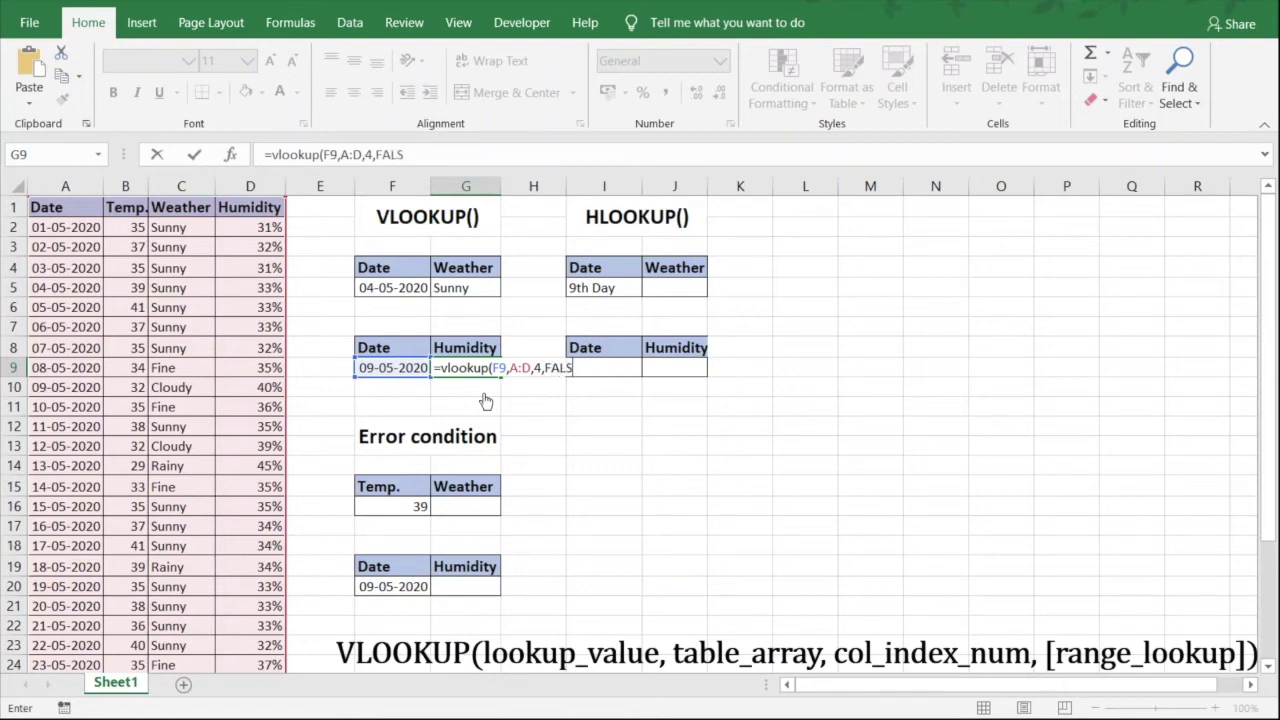
type("E)")
key("Return")
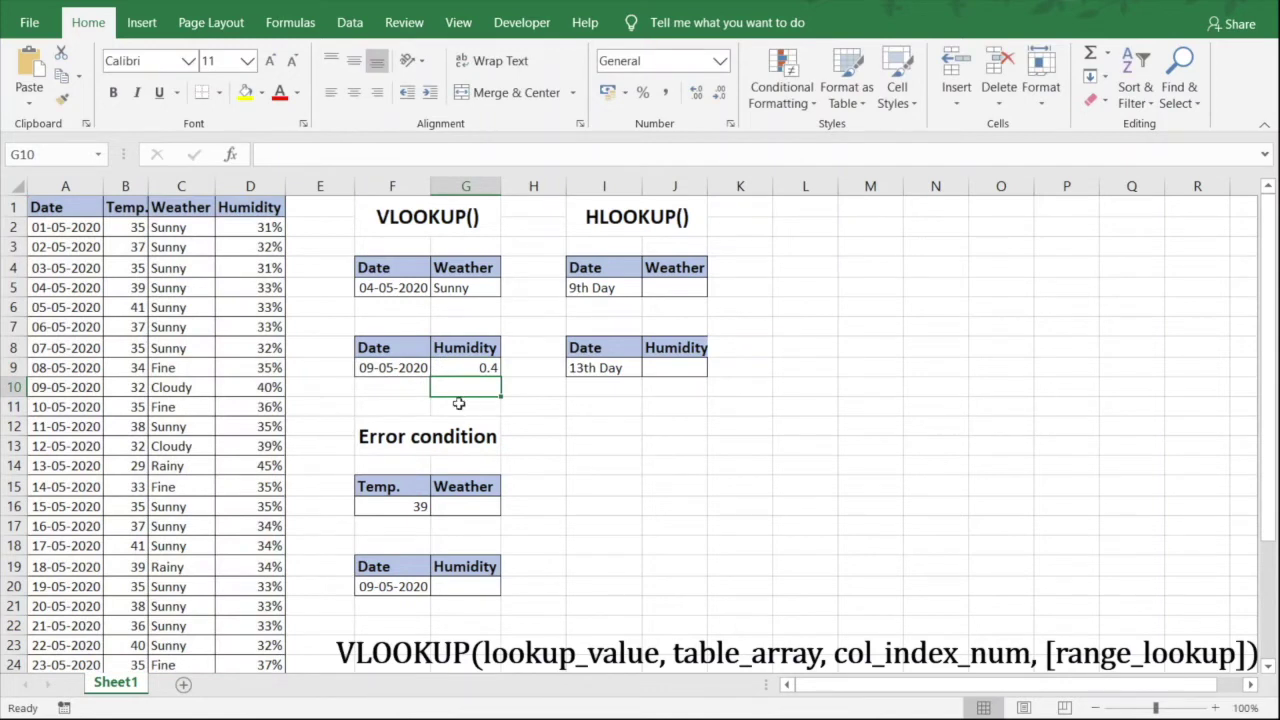
Compare the humidity result with source row 10 and format cell G9 as a percentage
left_click(10, 387)
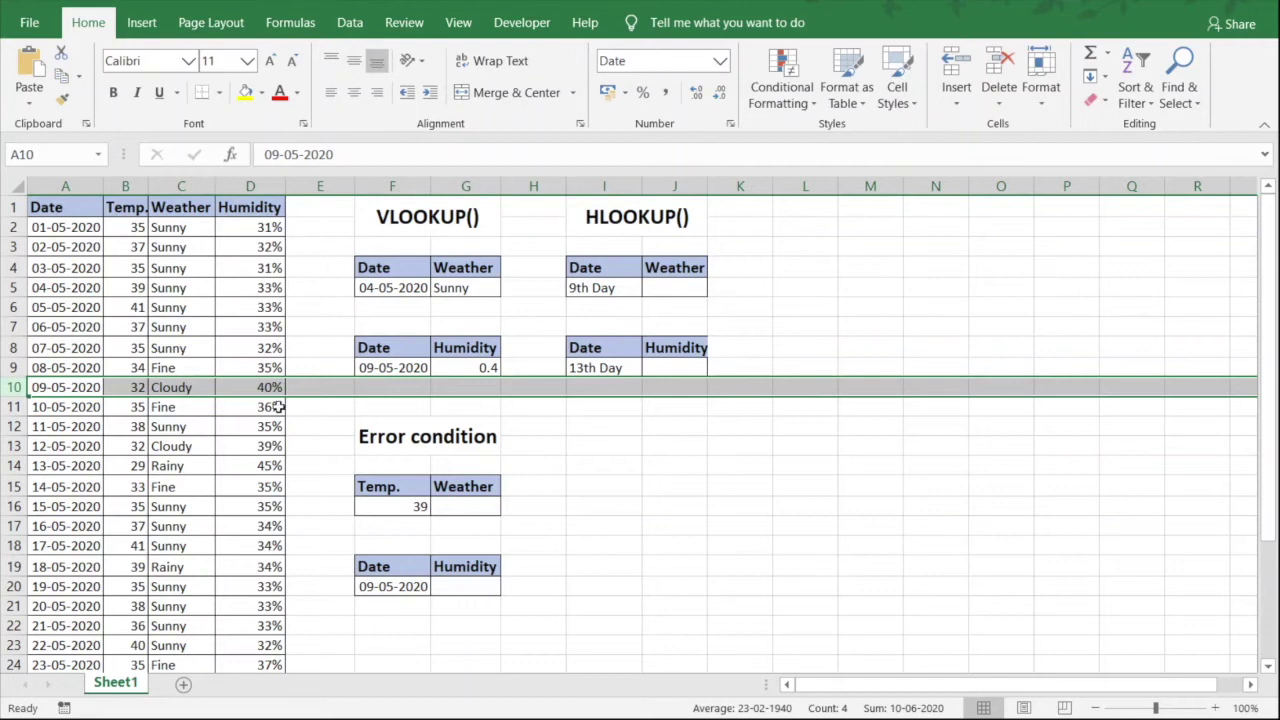
left_click(487, 367)
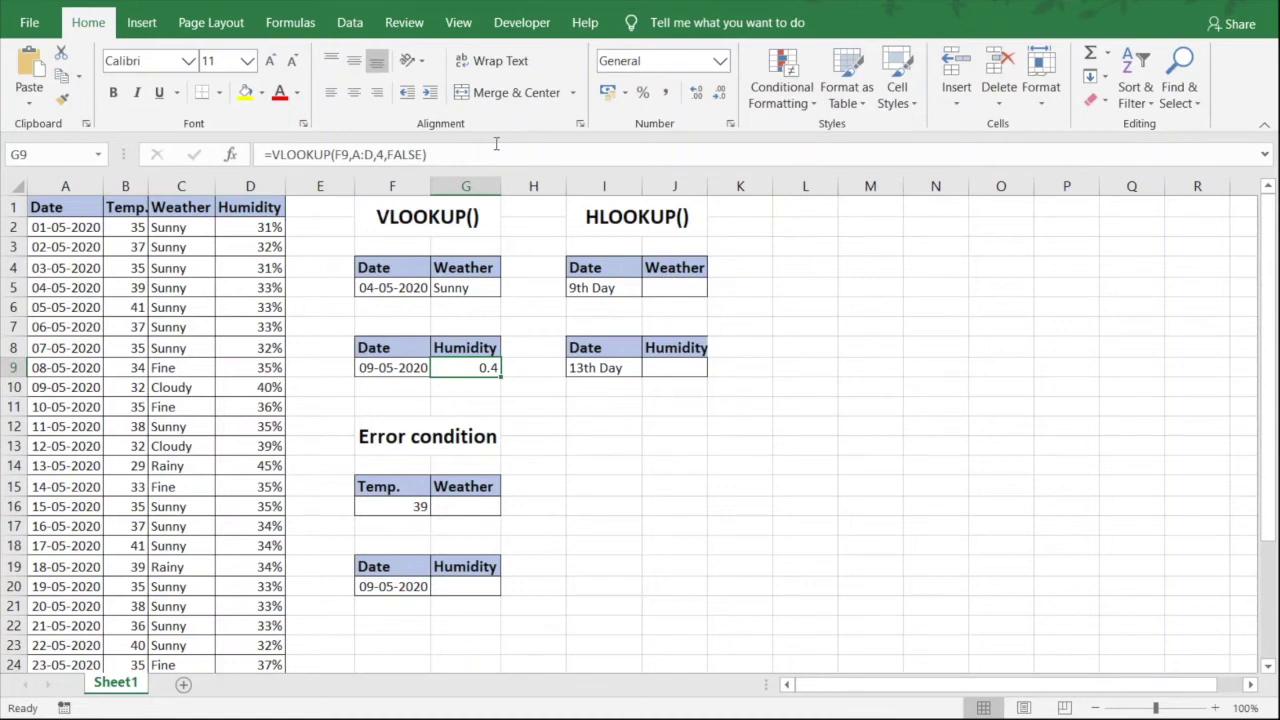
left_click(650, 100)
Enter =HLOOKUP(J4,A:D,10,FALSE) in cell J5 to look up the 9th day's weather, and check it against row 10
left_click(683, 290)
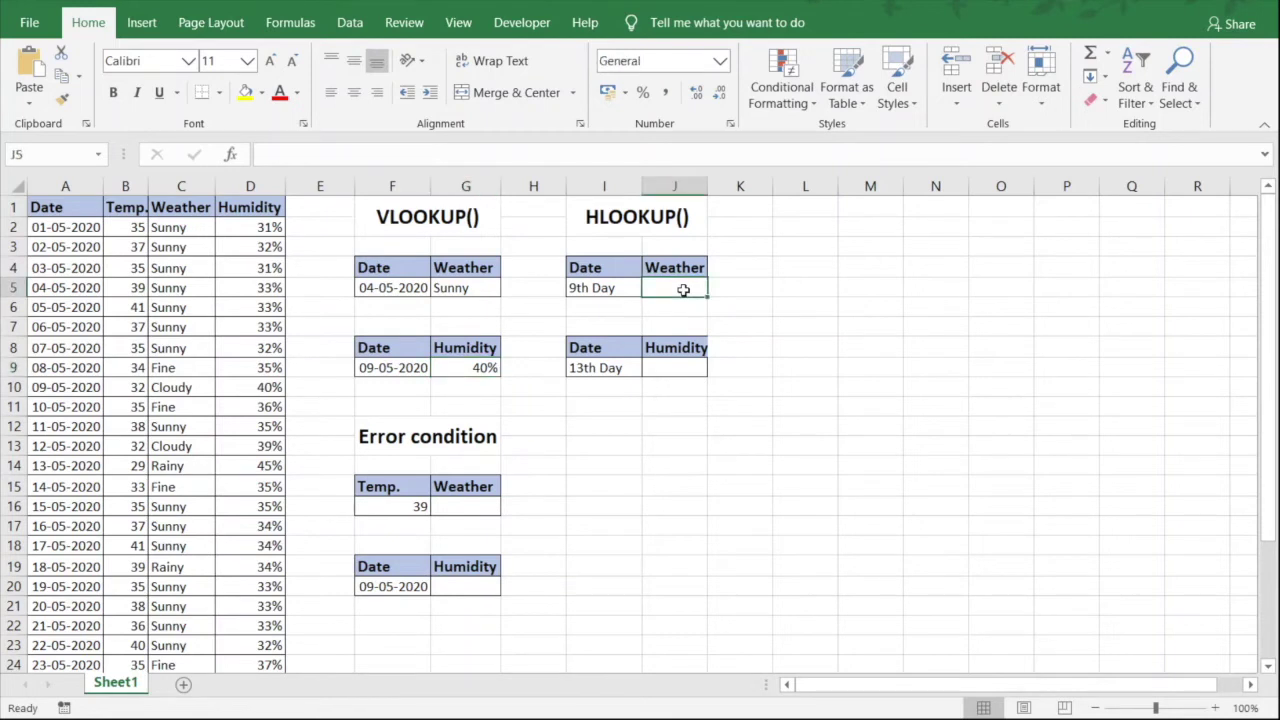
type("=hloo")
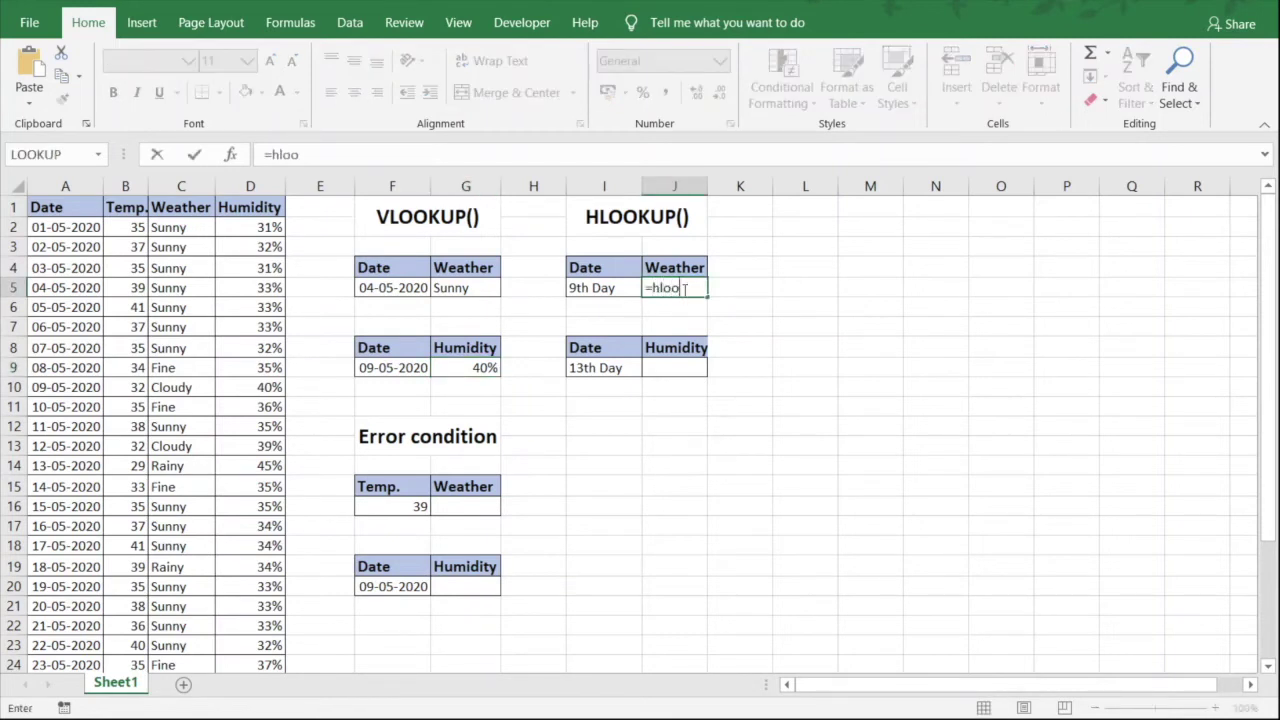
type("up(")
left_click(681, 288)
type("k")
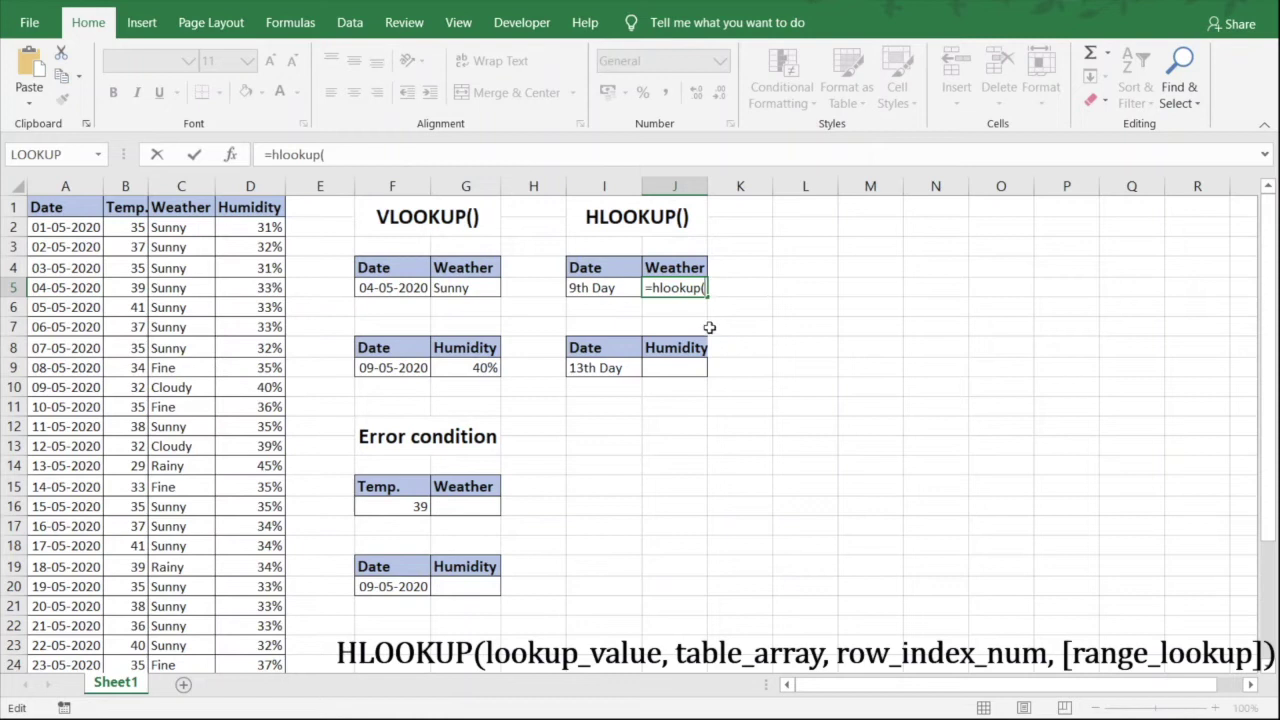
left_click(680, 267)
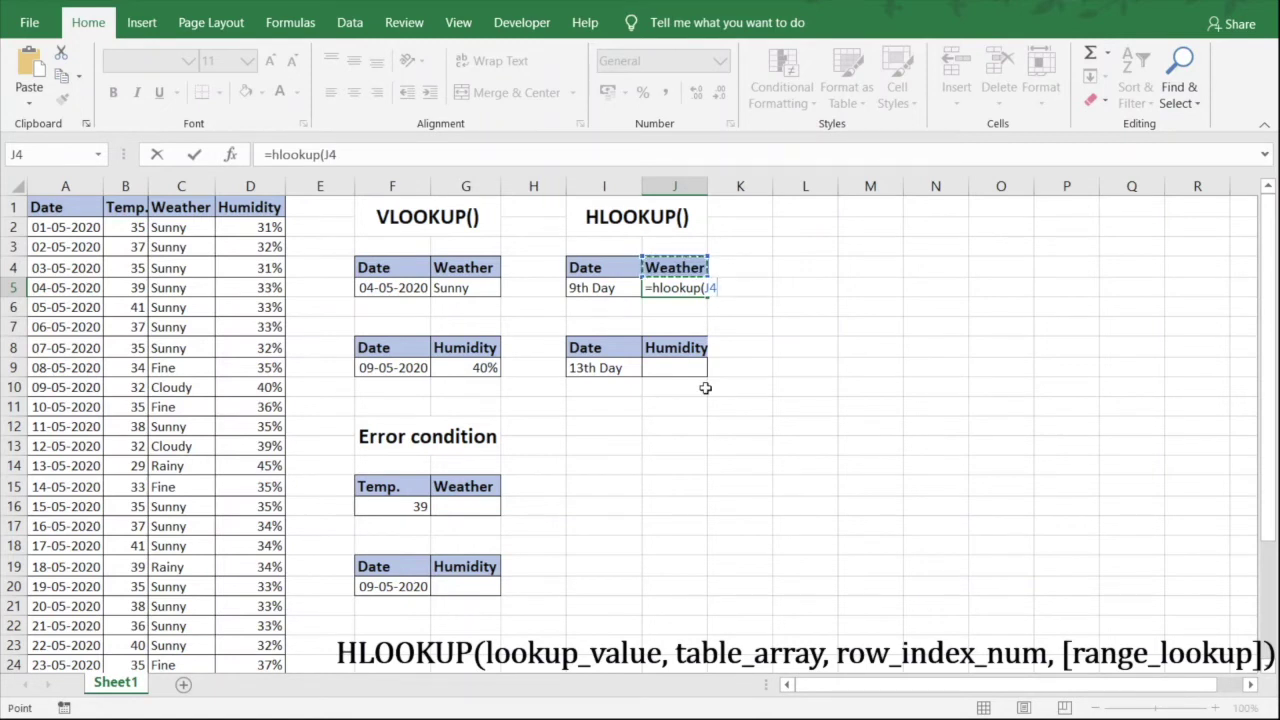
type(",")
left_click(68, 186)
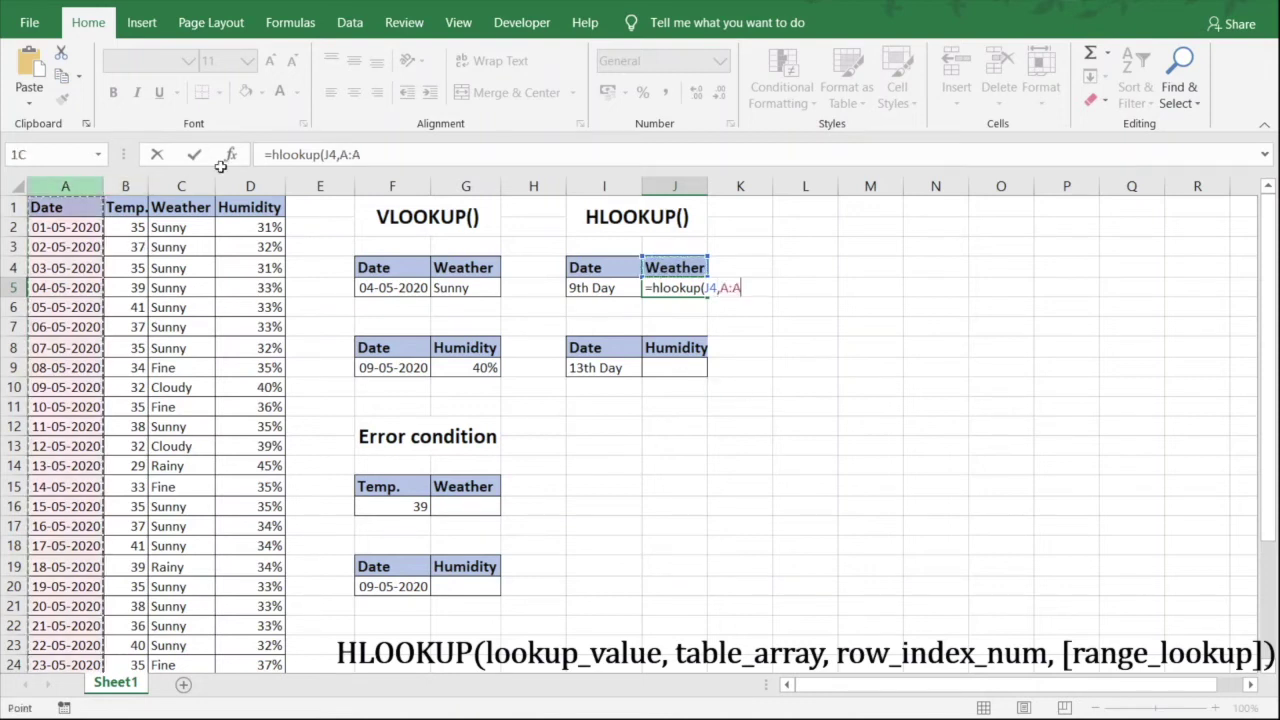
left_click_drag(220, 165, 250, 170)
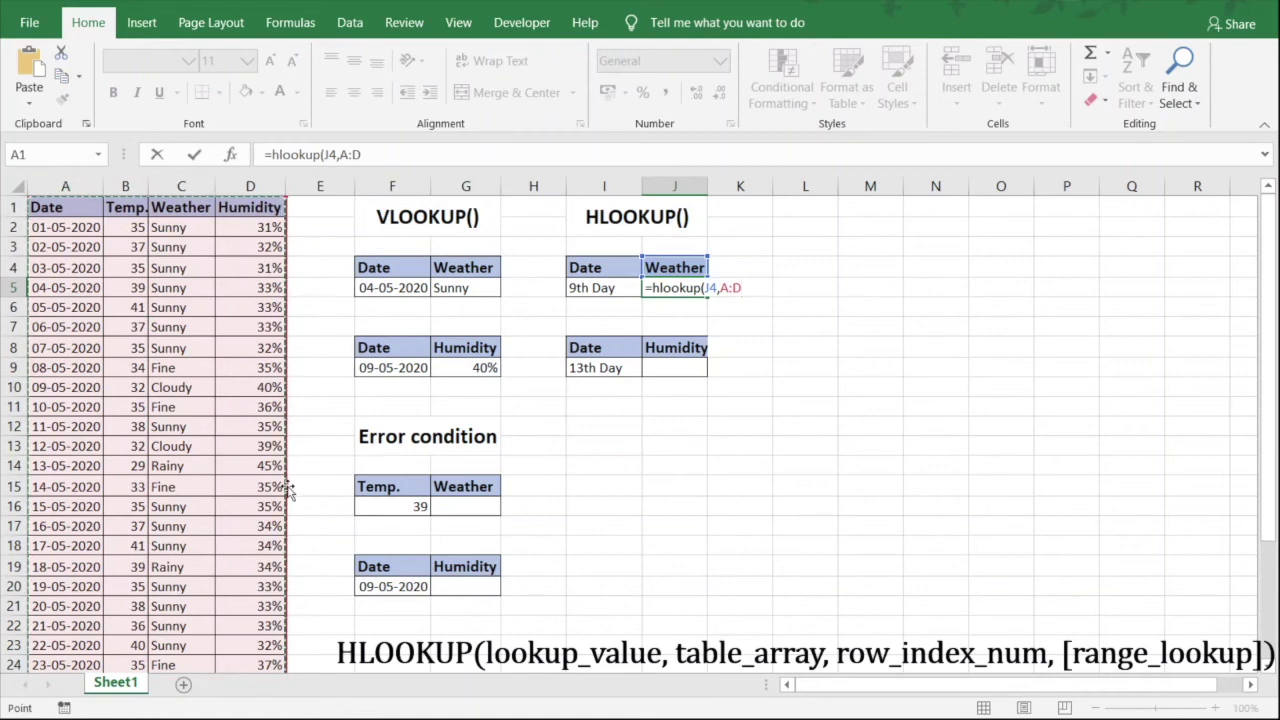
type(",")
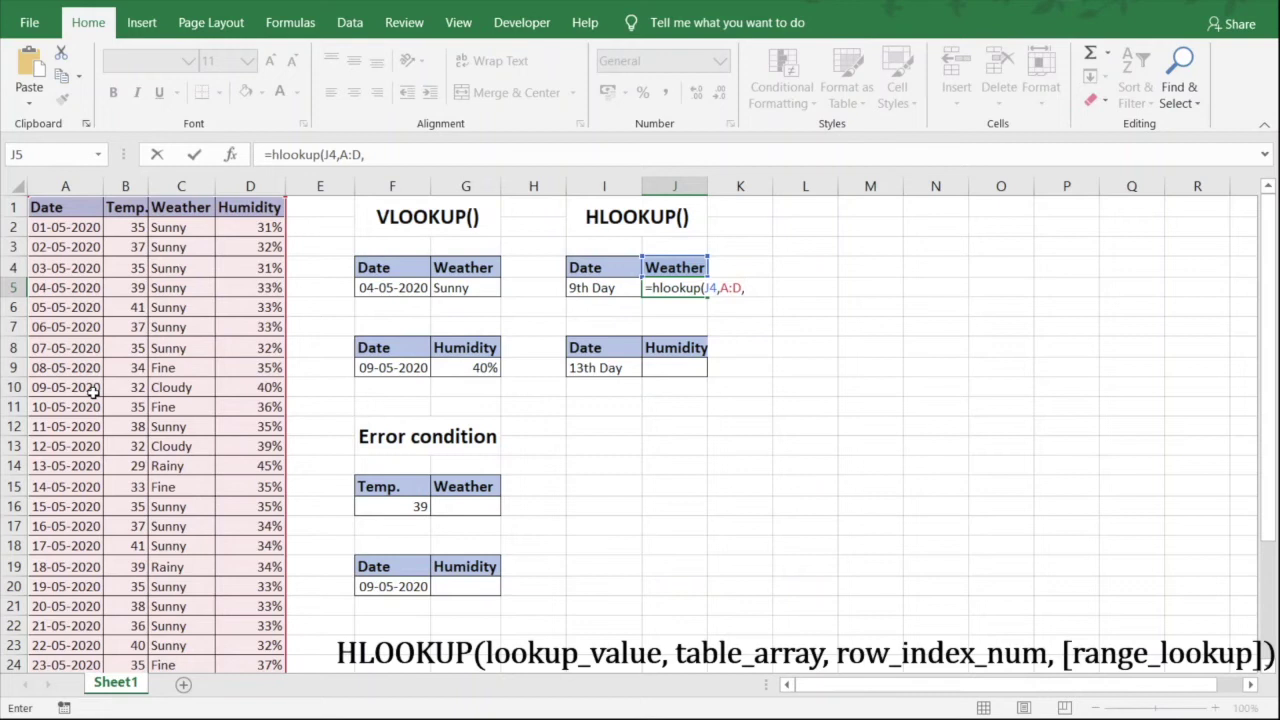
type("10,FALSE")
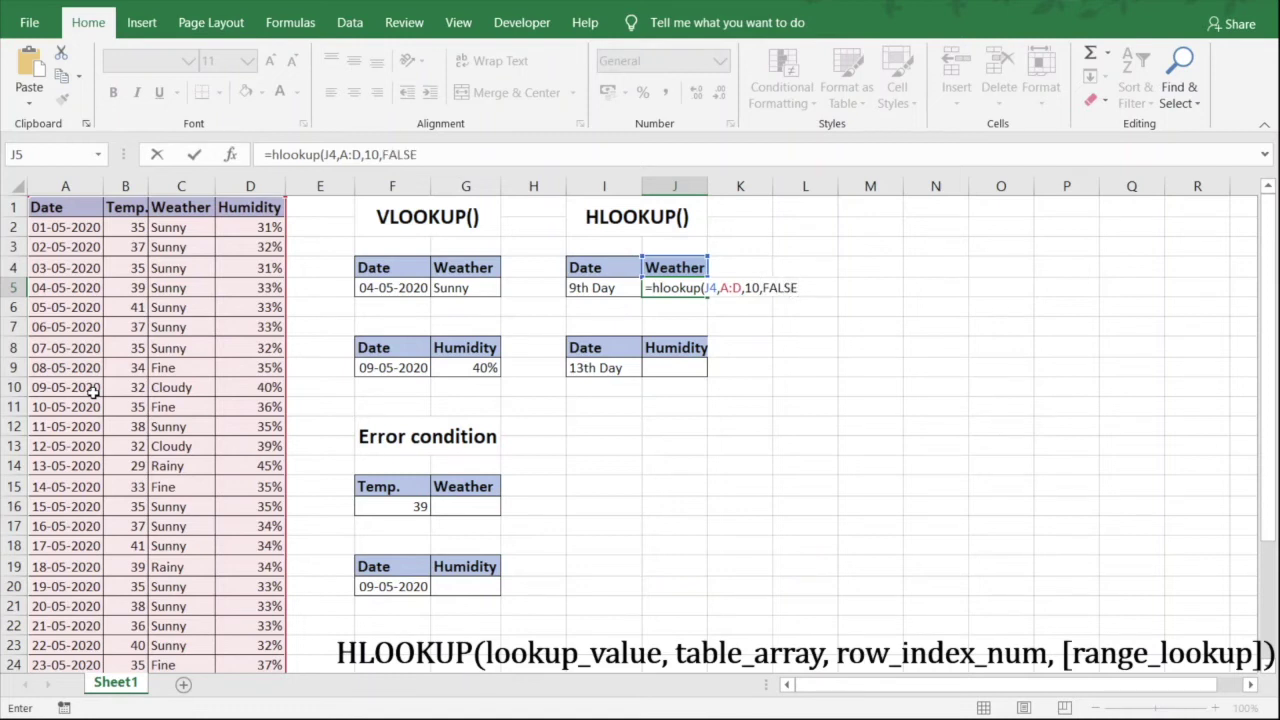
type(")")
key("Return")
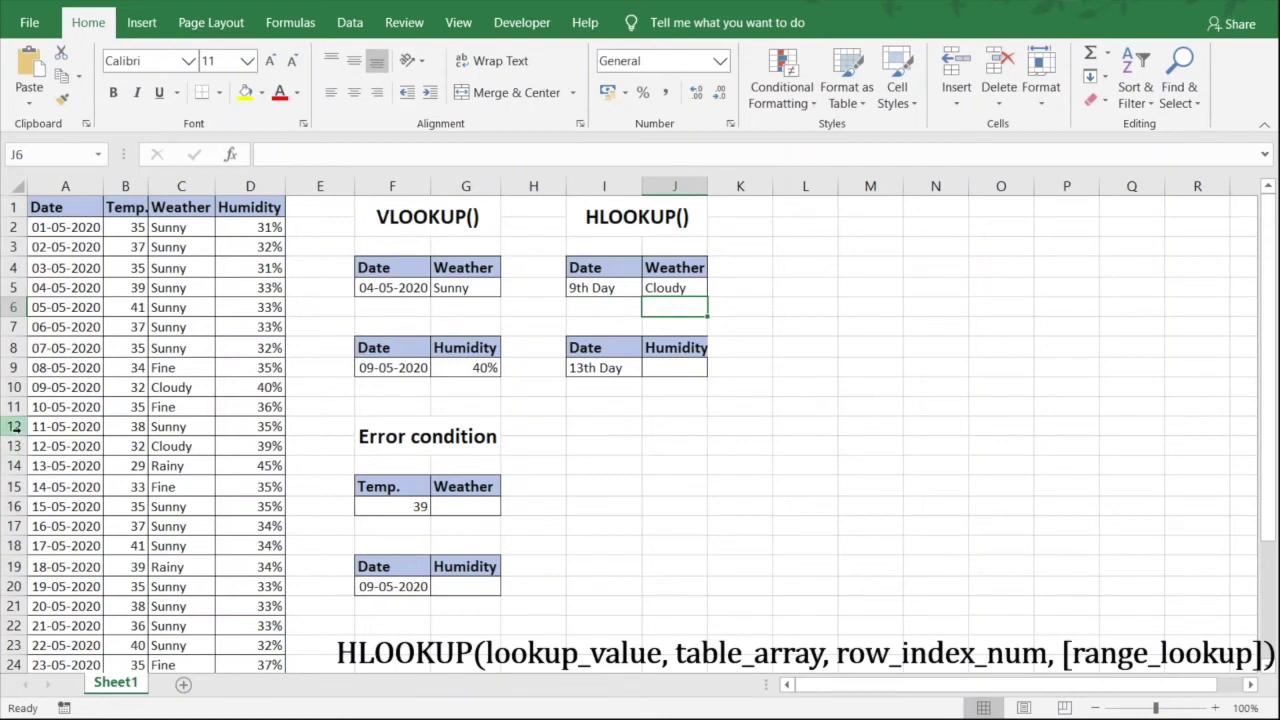
left_click(14, 387)
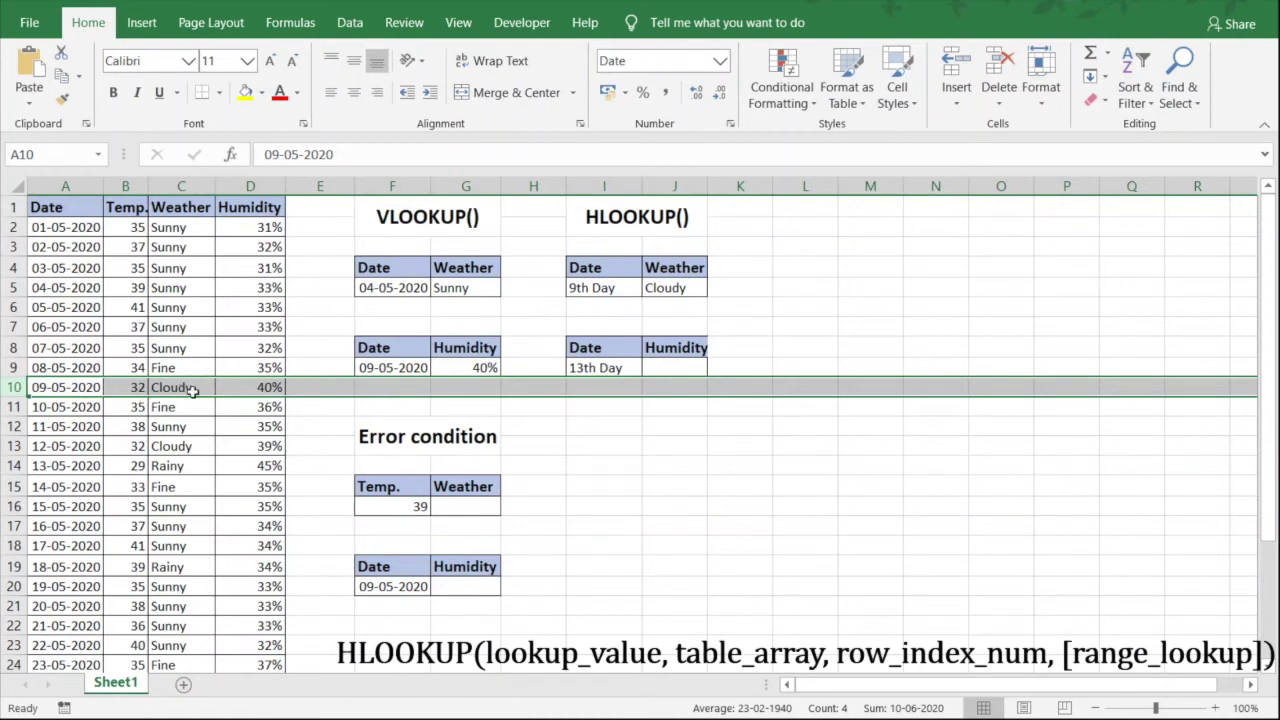
Enter =HLOOKUP(J8,A:D,14,FALSE) in cell J9 to look up the 13th day's humidity, and check it against row 14
left_click(668, 369)
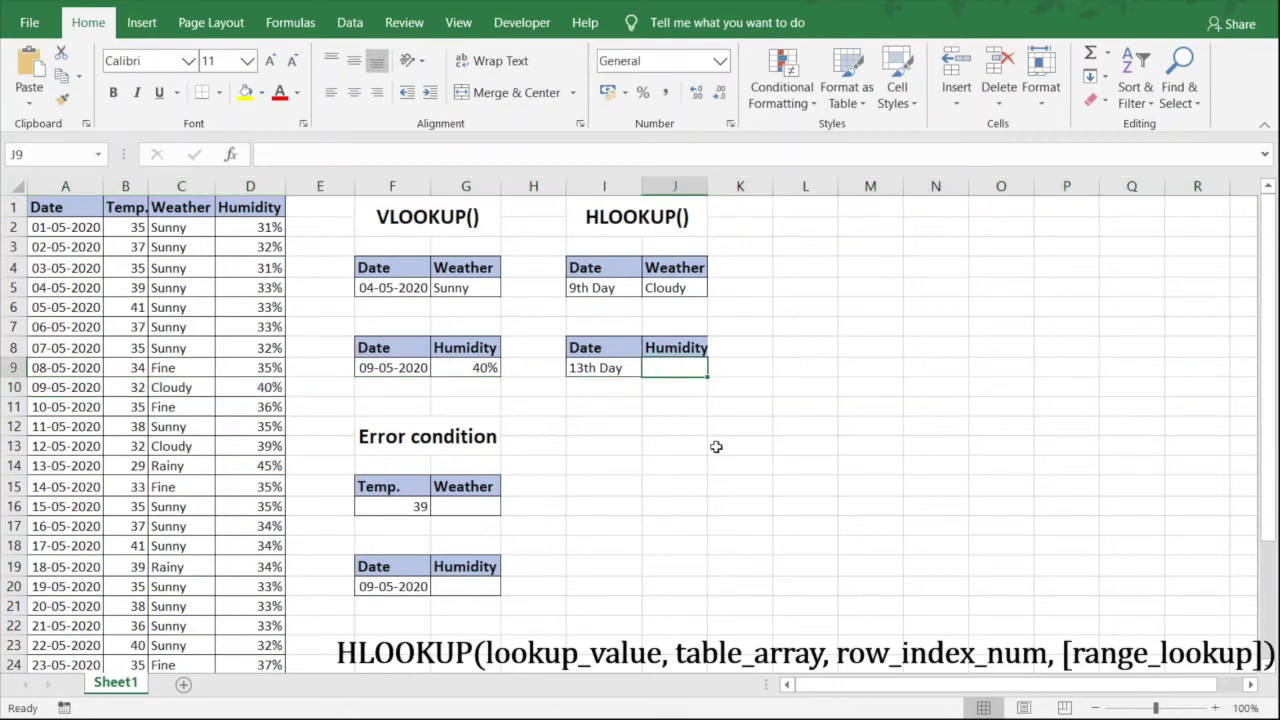
type("=")
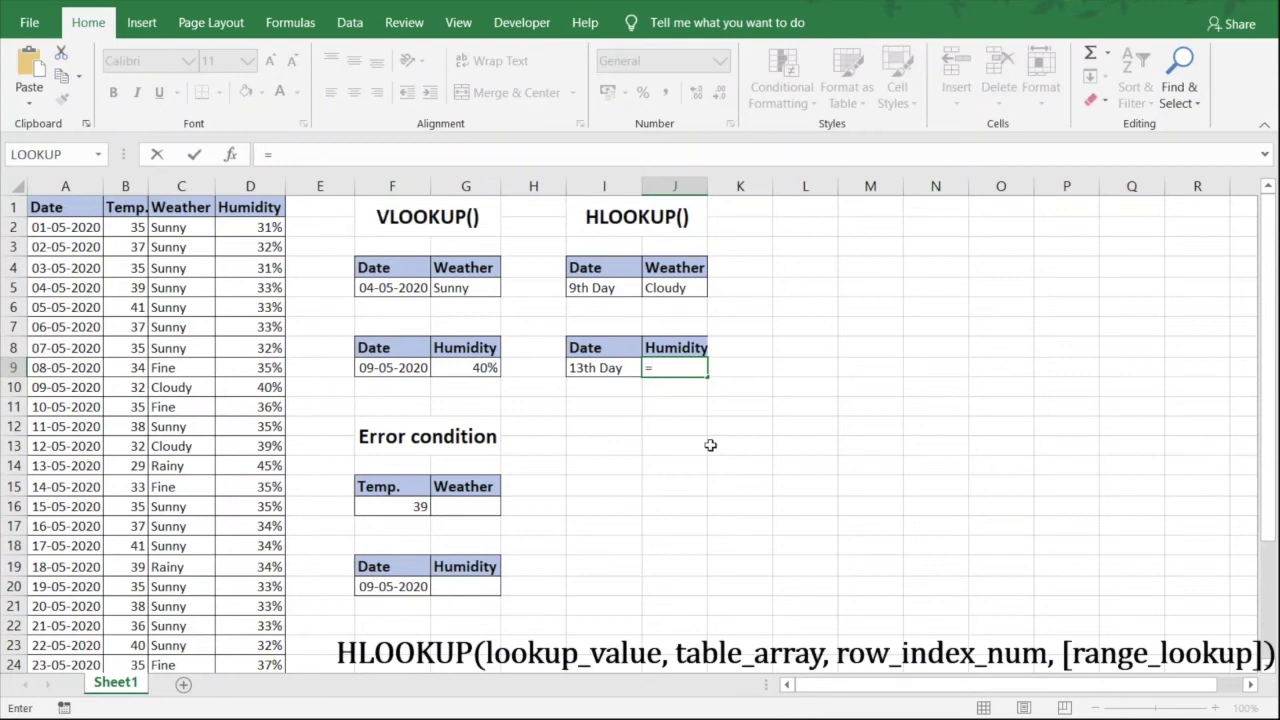
type("hlooku")
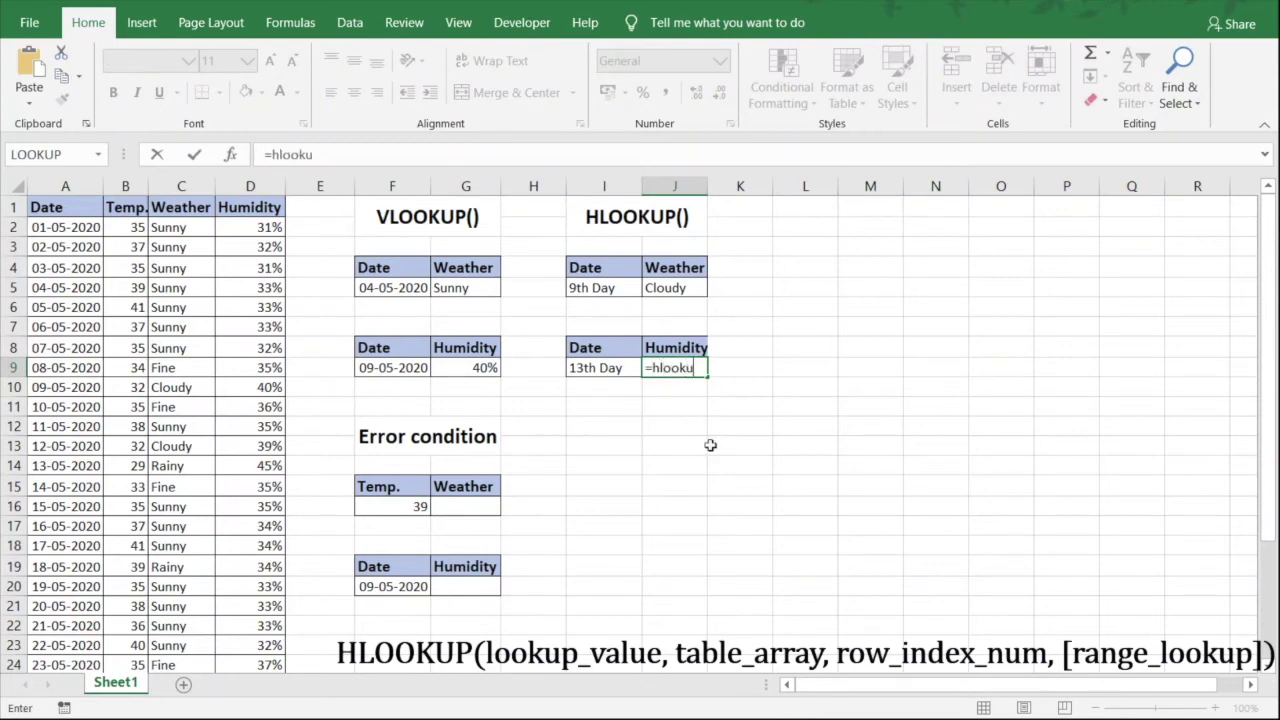
type("p(")
left_click(682, 348)
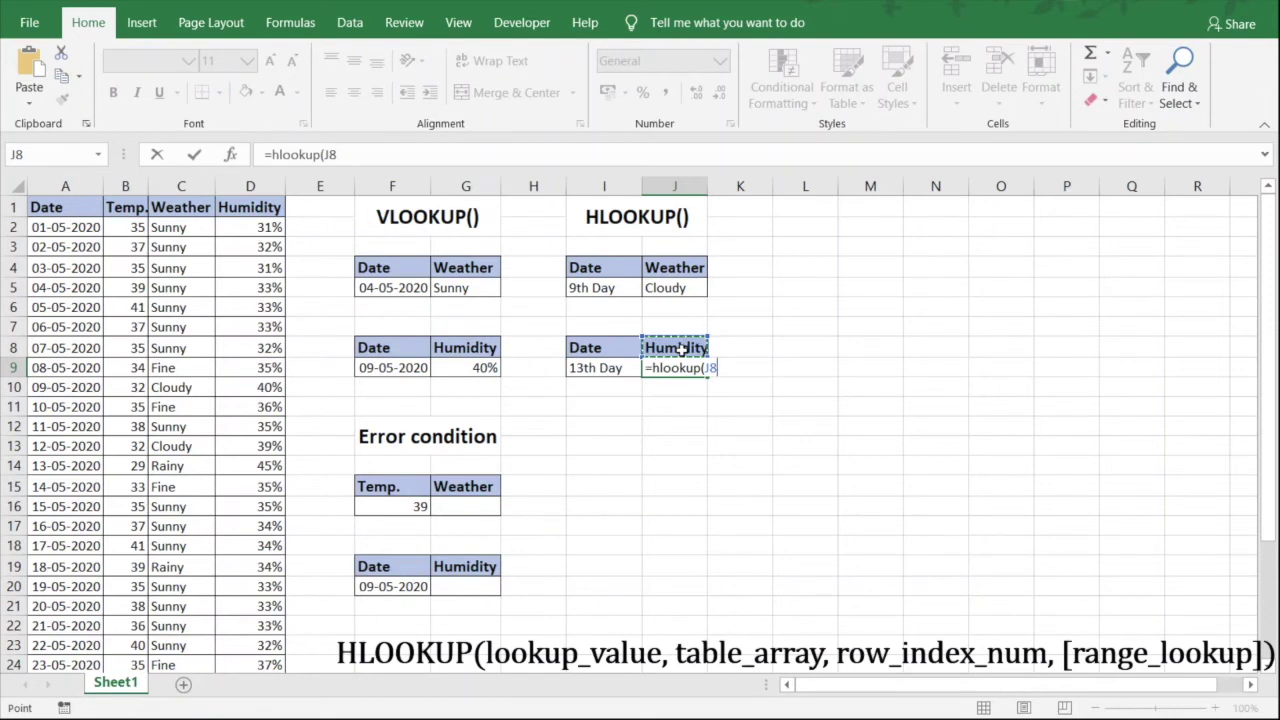
type(",")
left_click_drag(51, 183, 251, 185)
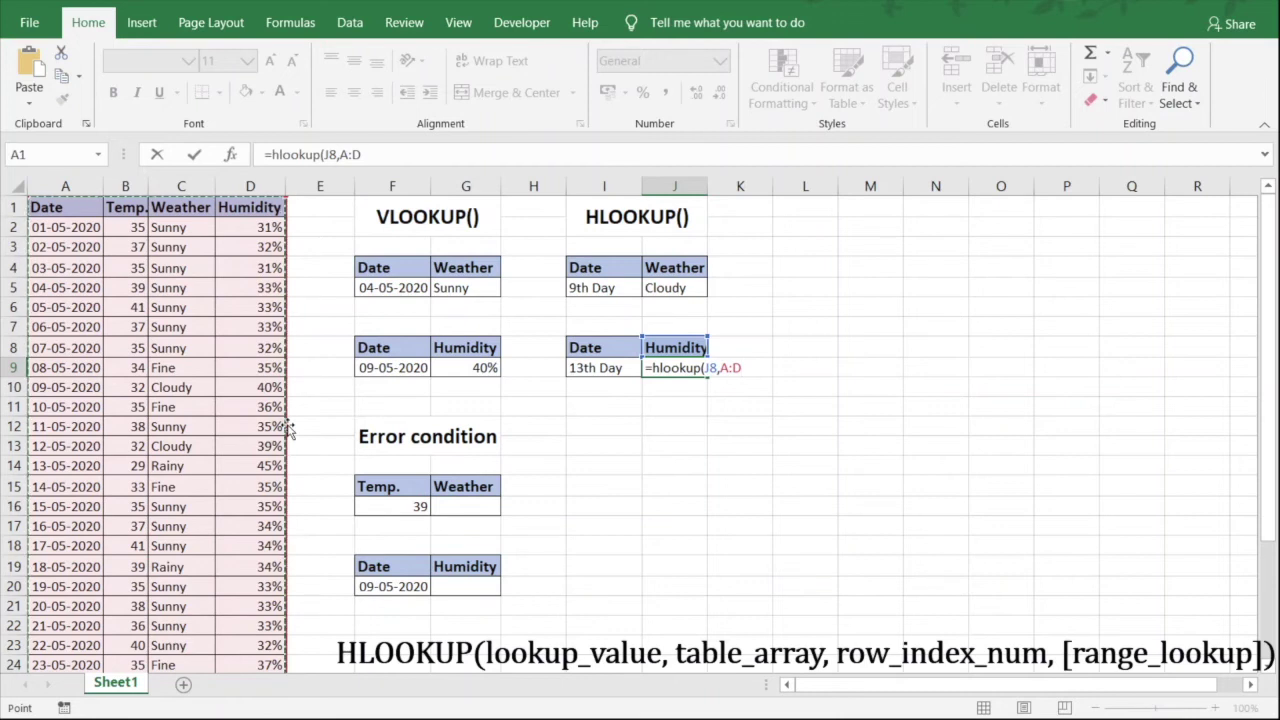
type(",")
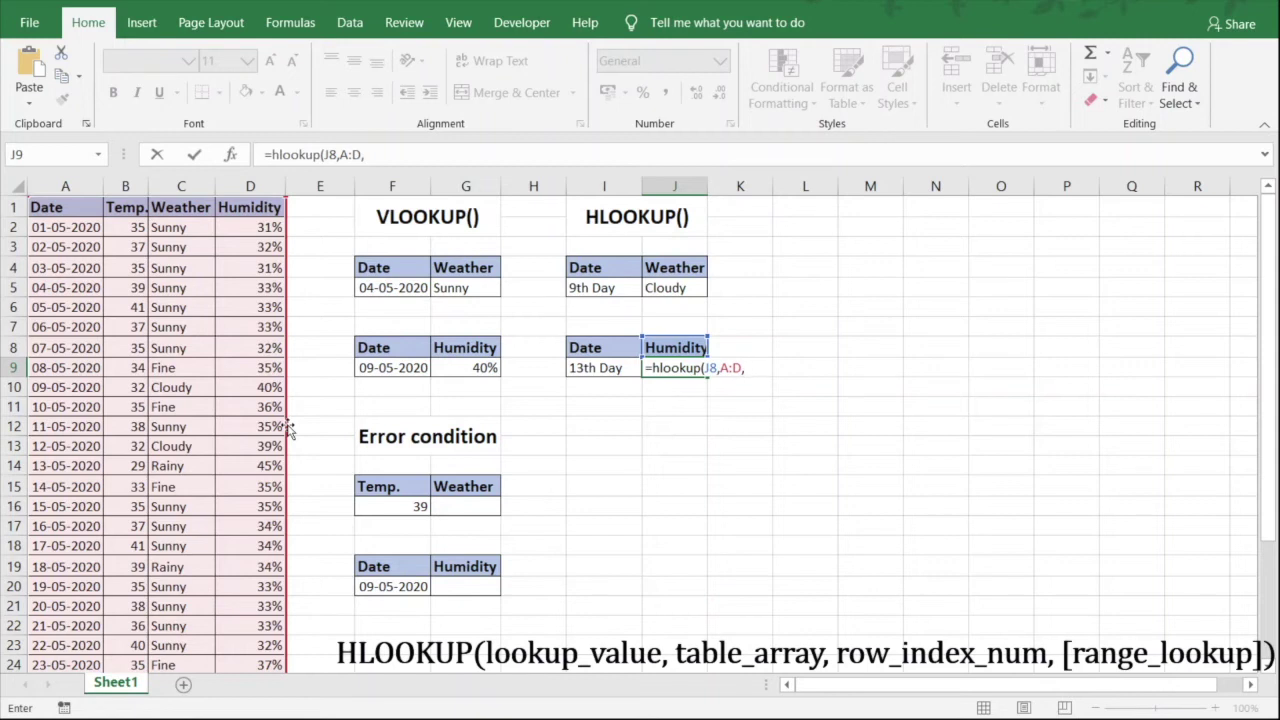
type("14,FALSE)")
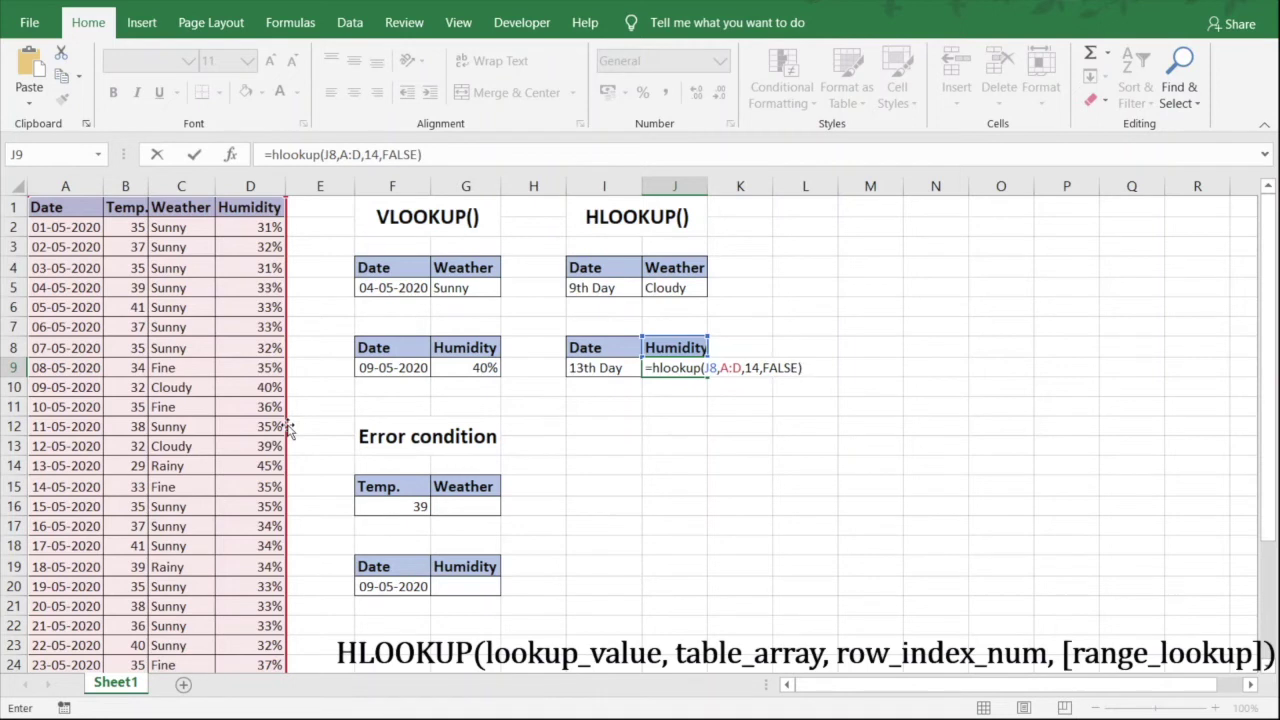
key("Return")
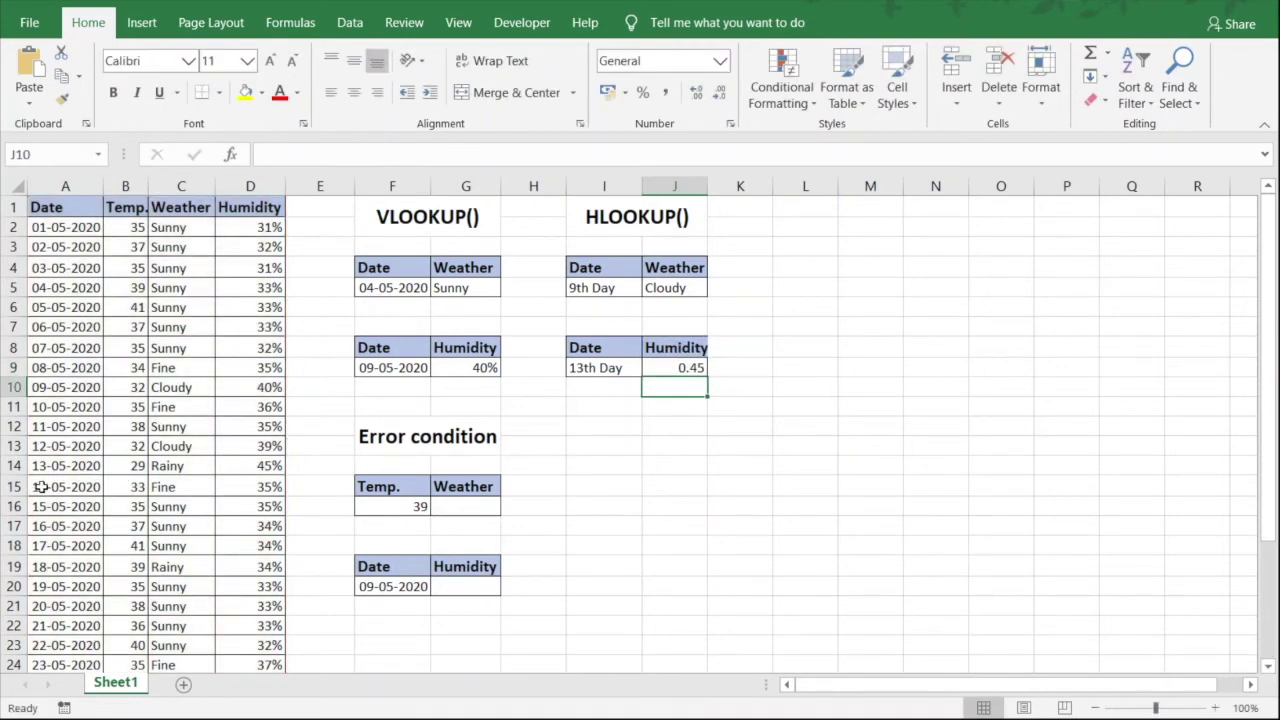
left_click(10, 467)
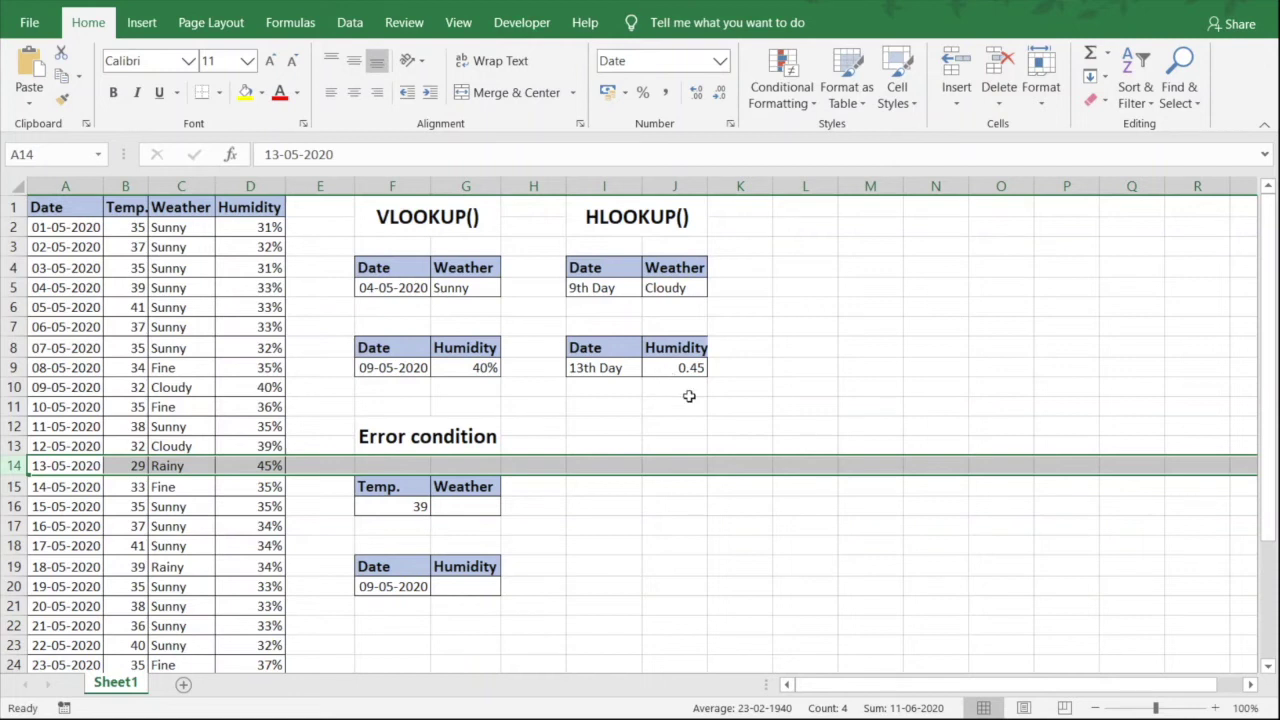
left_click(645, 93)
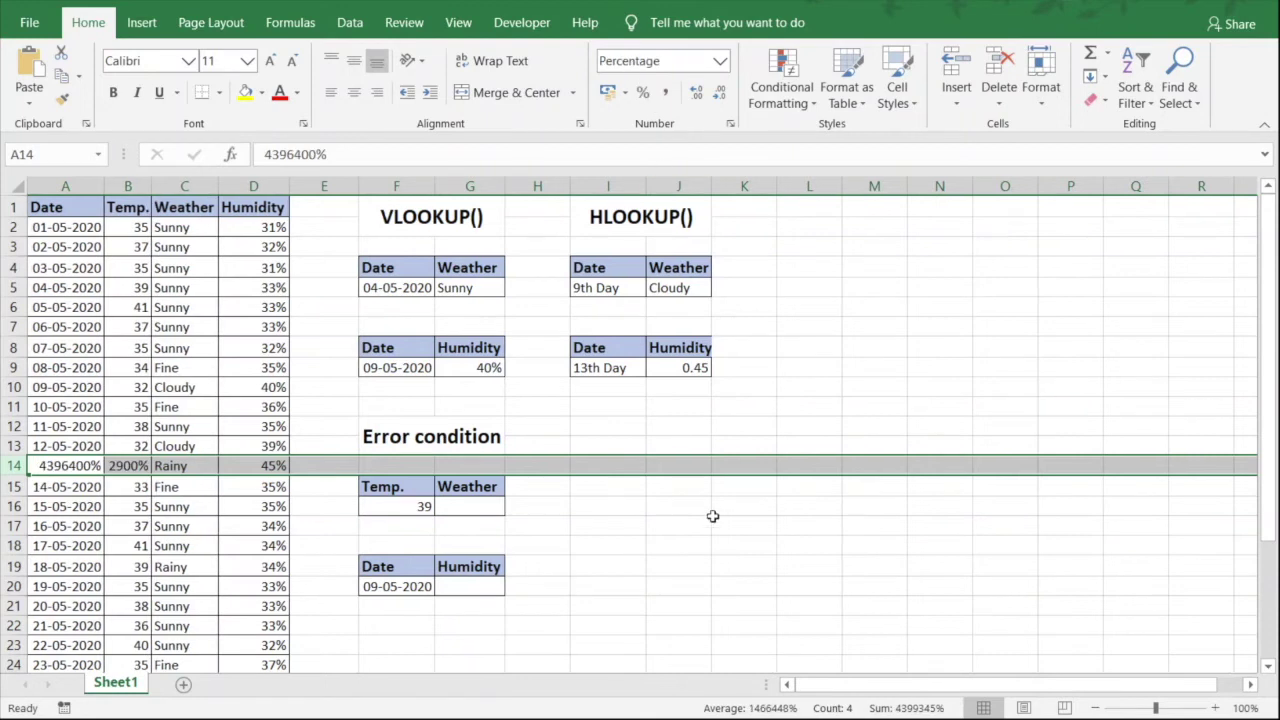
left_click(683, 366)
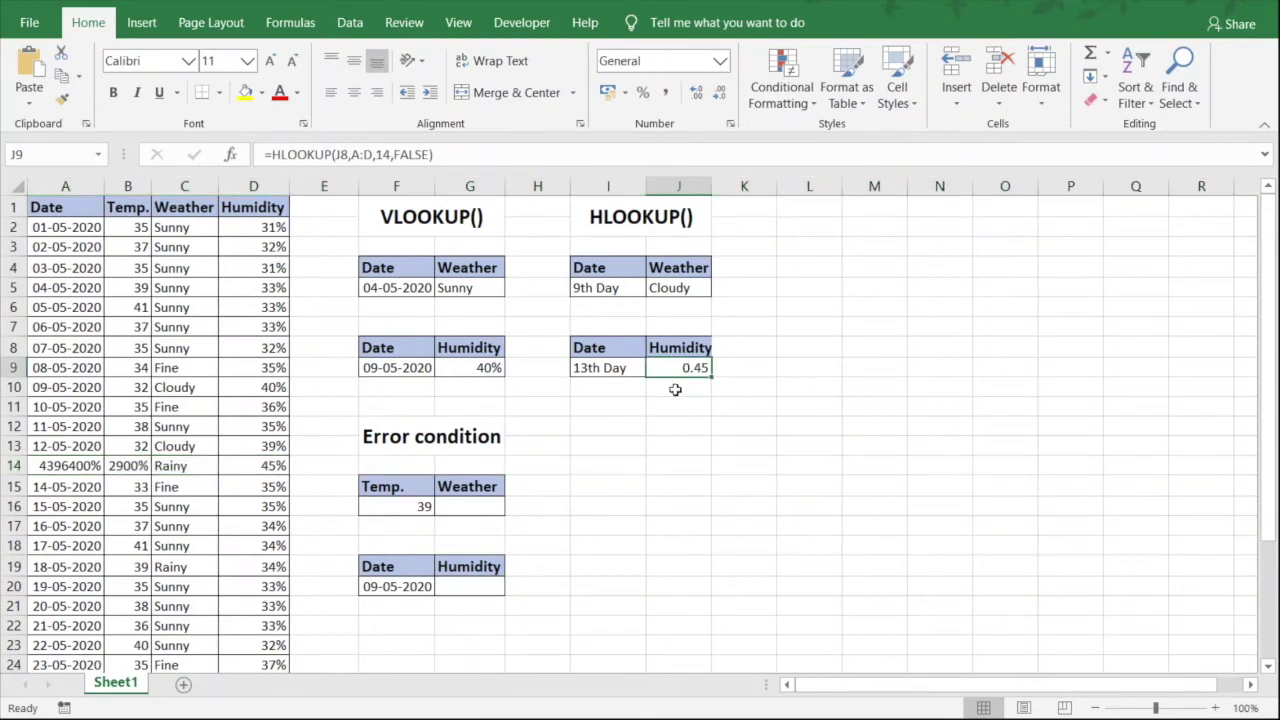
key("ctrl+z")
Format the 13th day's humidity result in cell J9 as a percentage
left_click(686, 366)
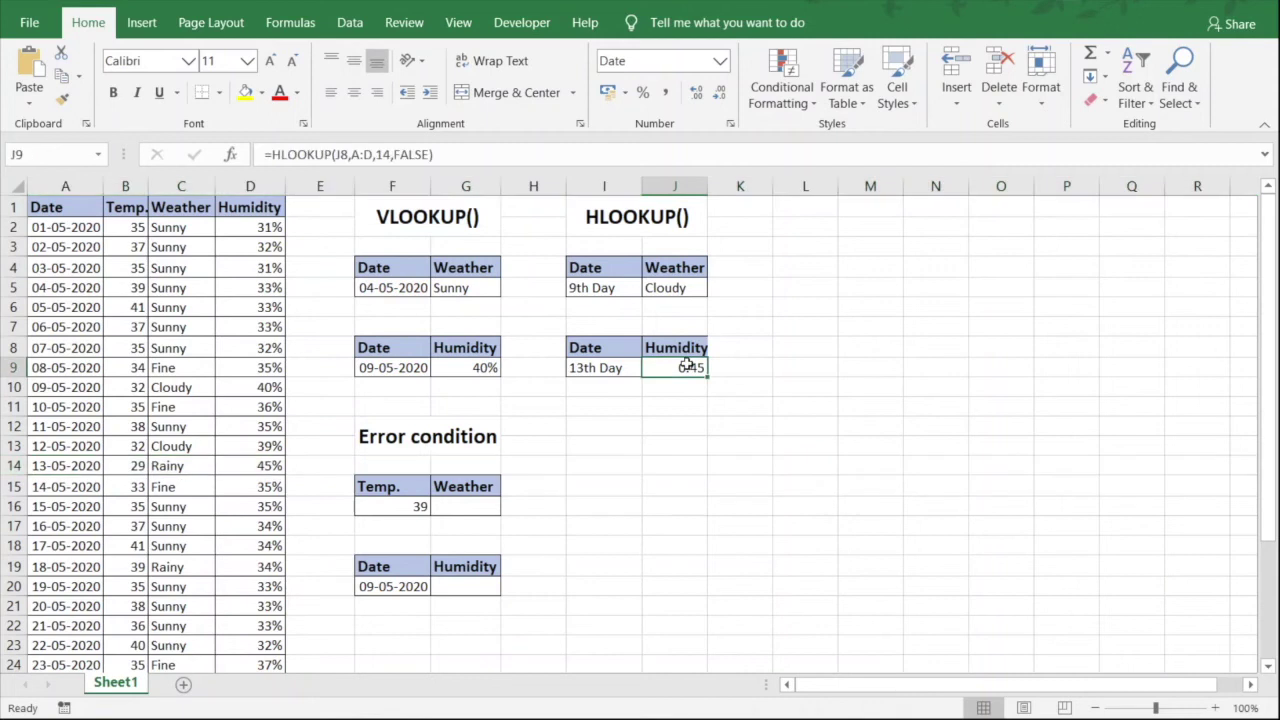
left_click(643, 93)
left_click(826, 481)
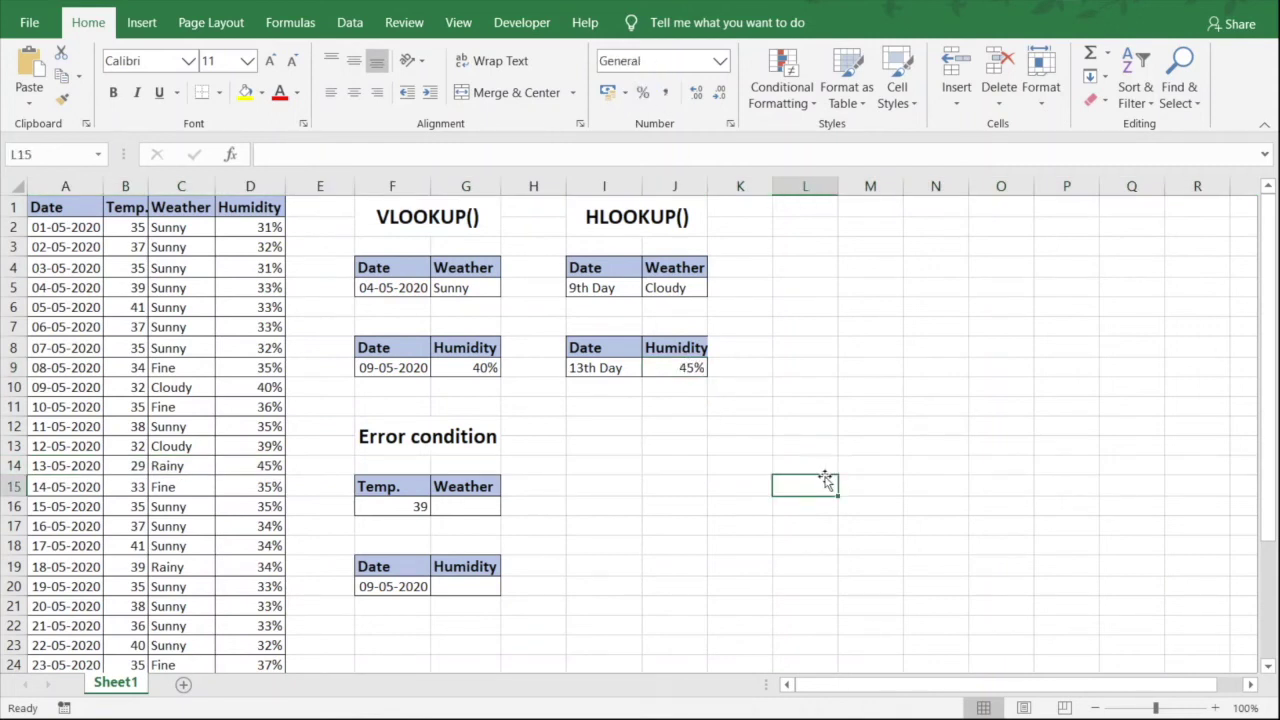
Examine the FALSE range_lookup argument in cell G5's VLOOKUP formula and leave the cell without editing it
left_click(465, 287)
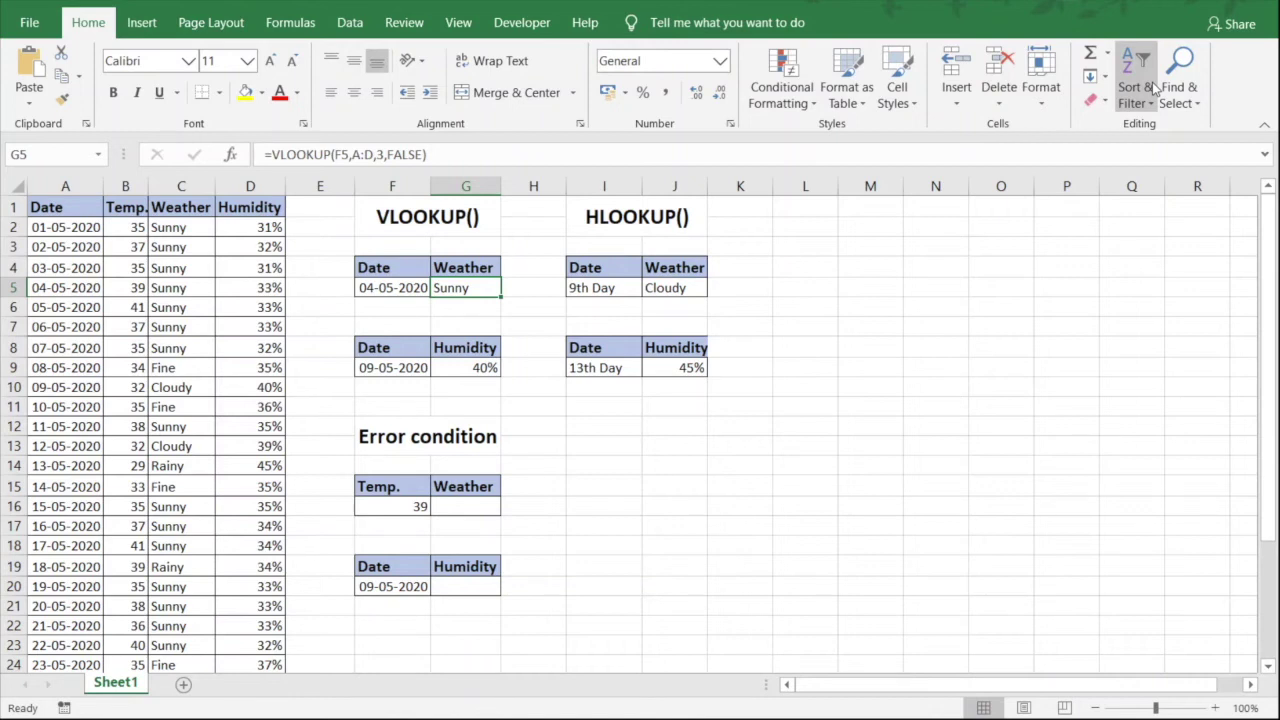
double_click(405, 154)
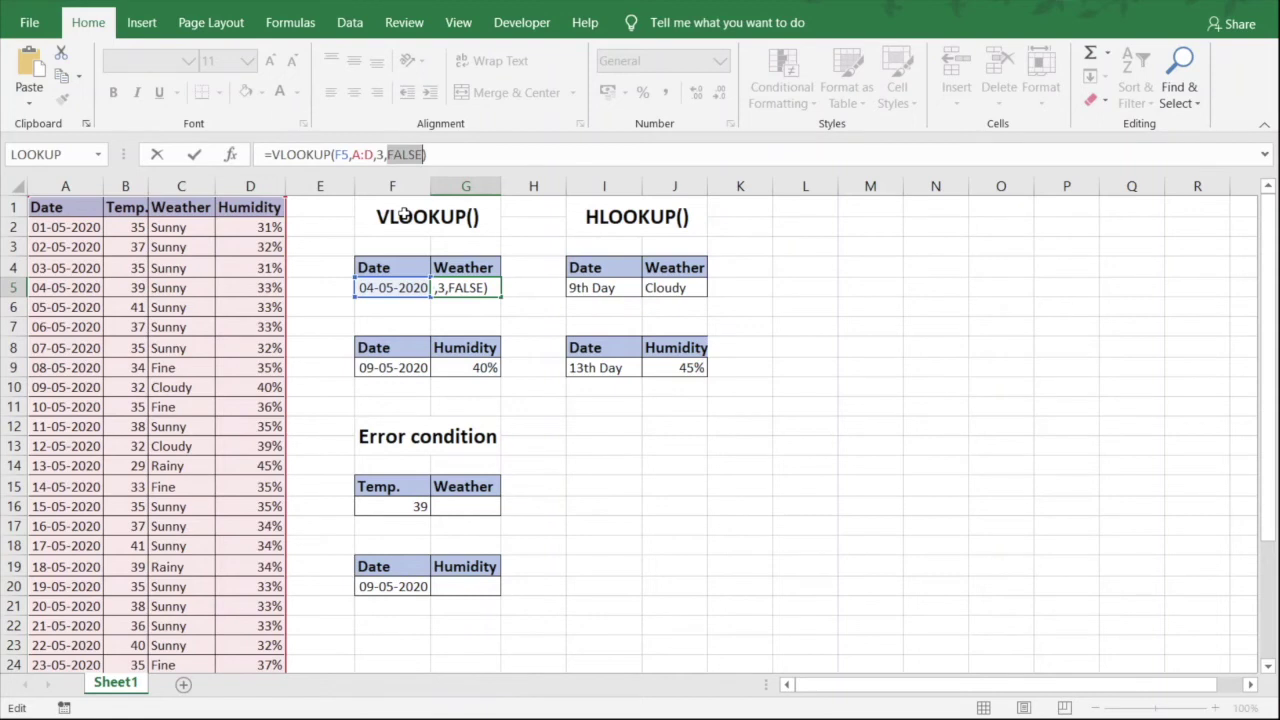
left_click(479, 514)
key("Escape")
Enter =VLOOKUP(F16,A:D,3, FALSE) in cell G16 under Error condition to look up the weather for the temperature in F16
left_click(472, 509)
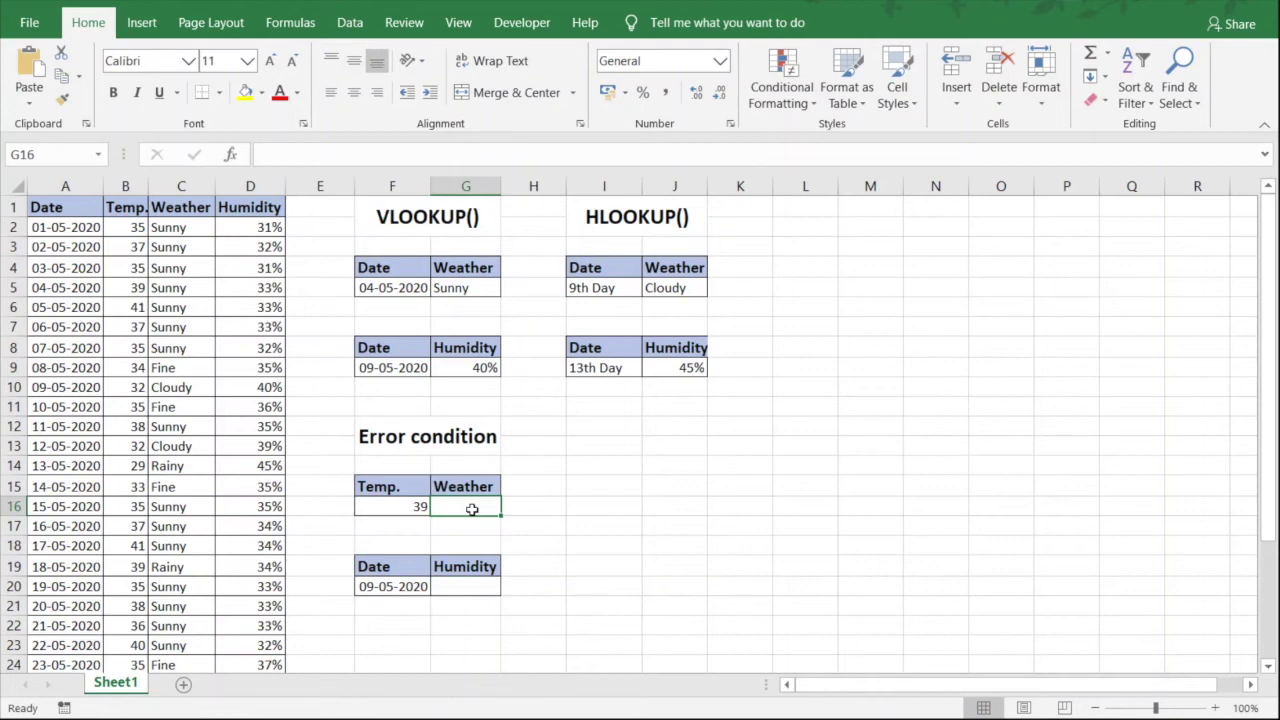
type("=v")
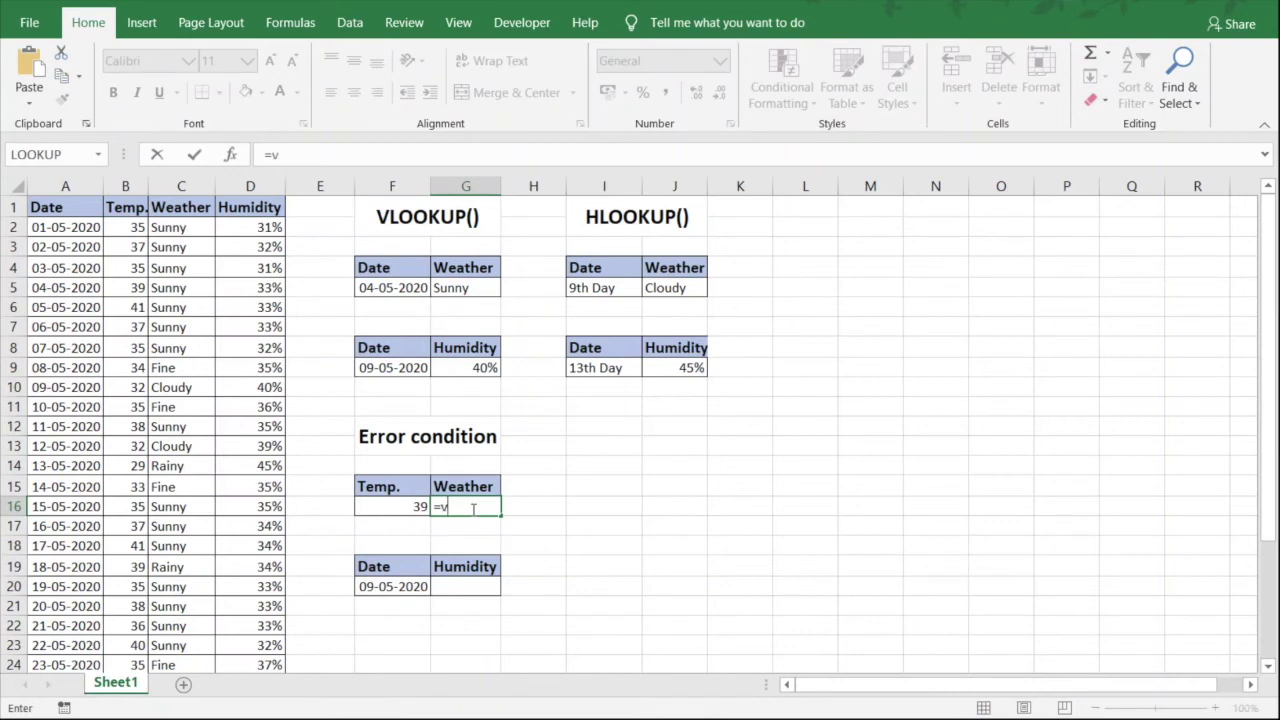
type("lookup(")
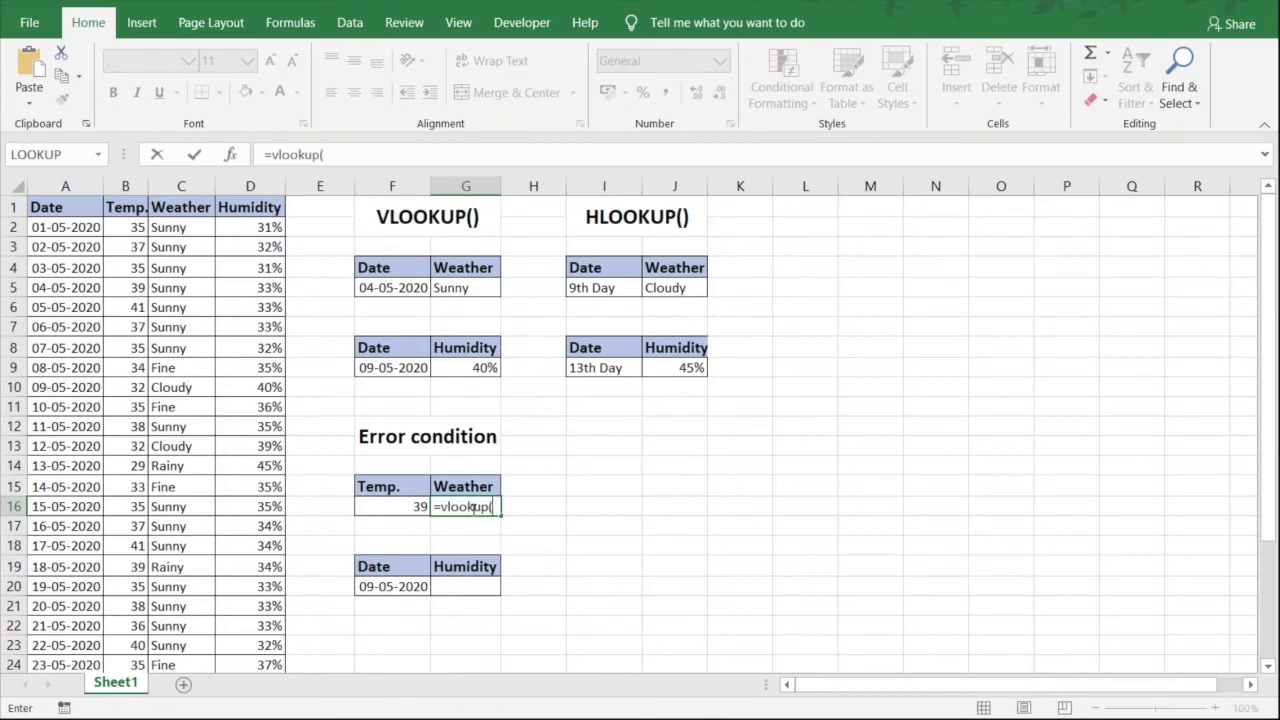
left_click(408, 507)
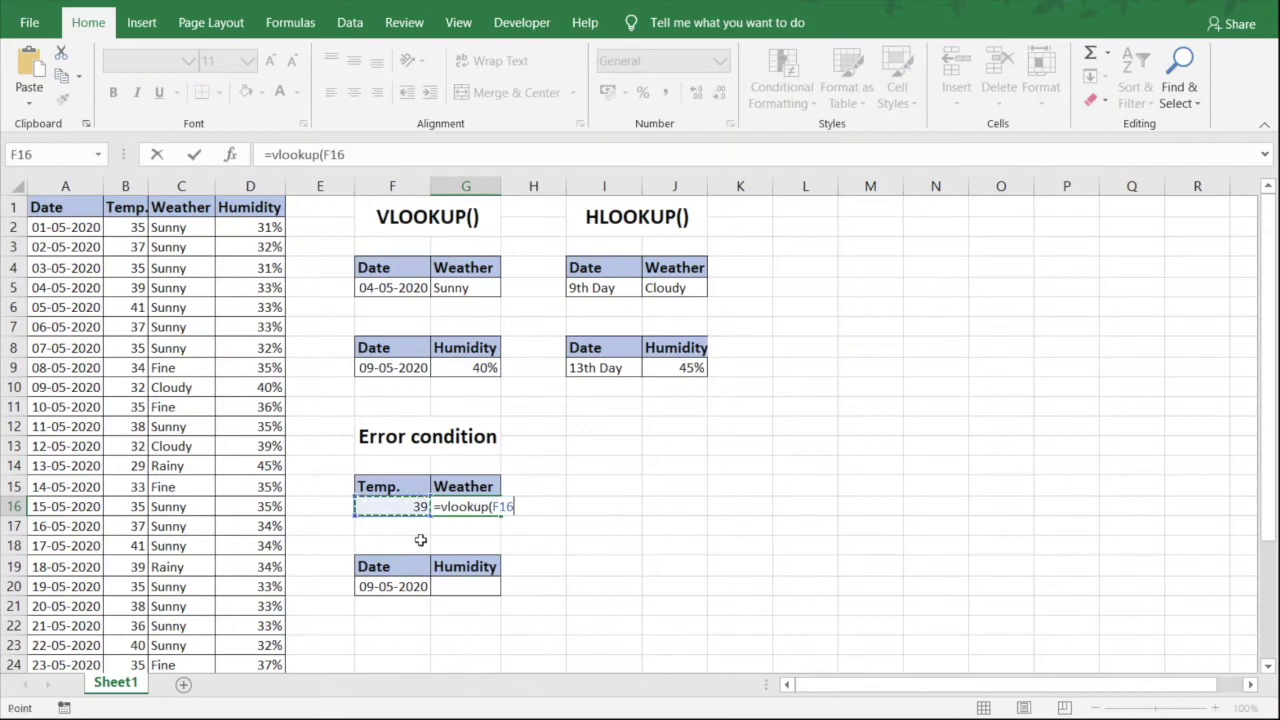
type(",")
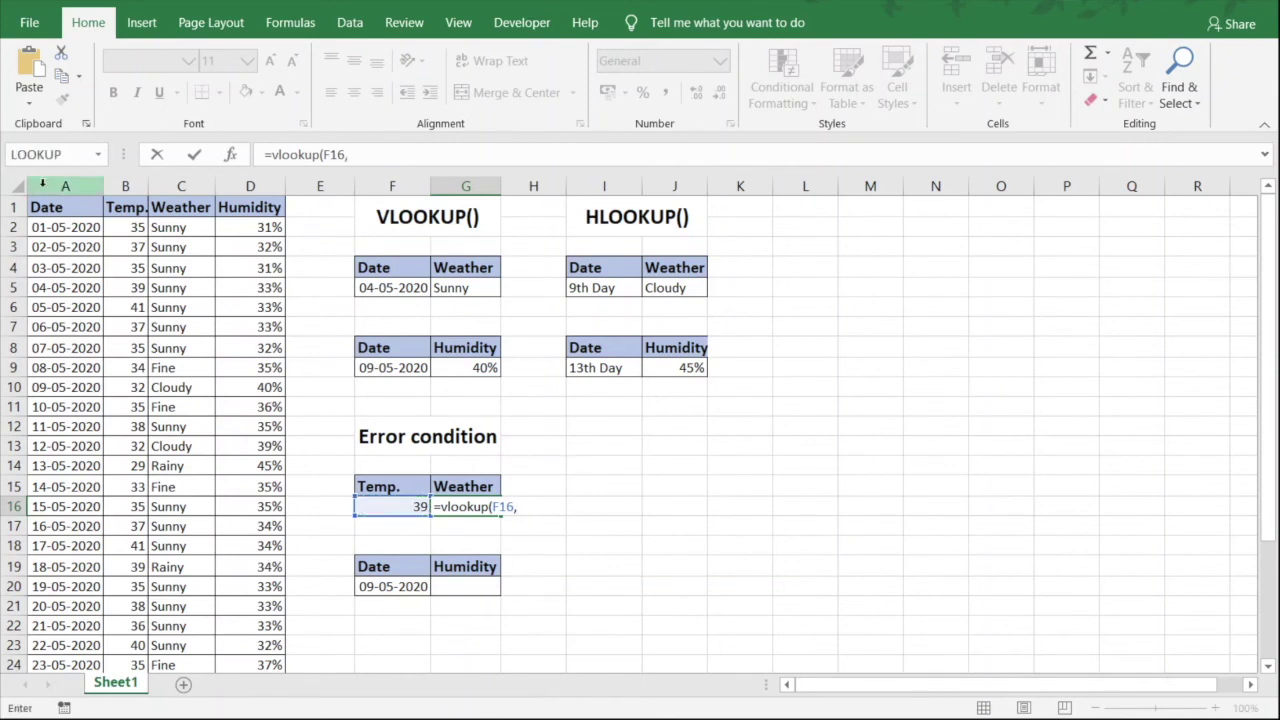
left_click(63, 186)
left_click_drag(63, 186, 246, 186)
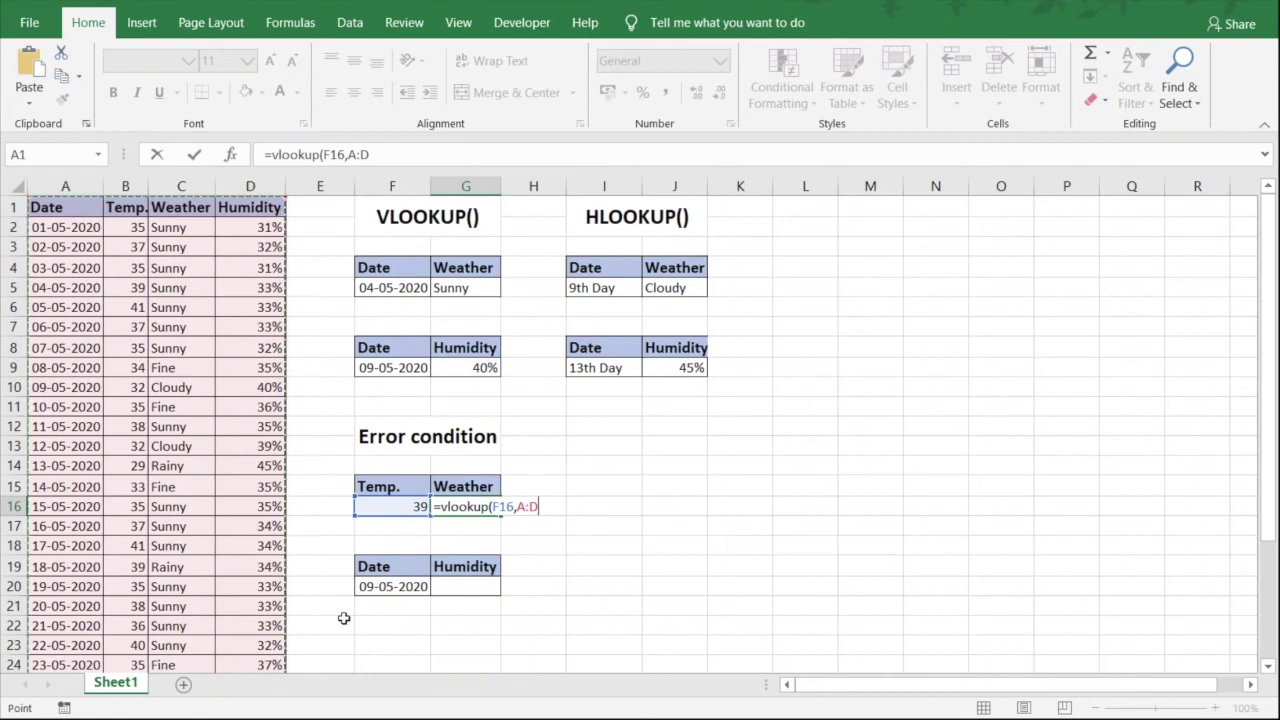
type(",")
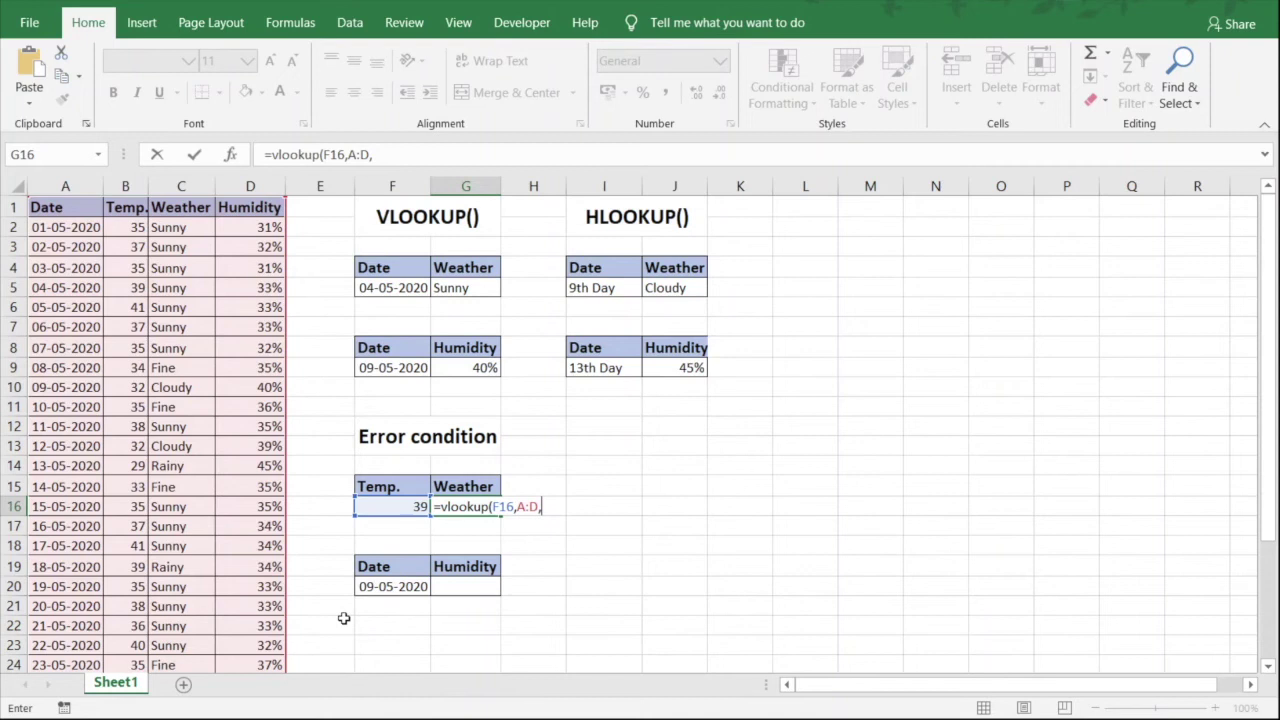
type("3, FALSE")
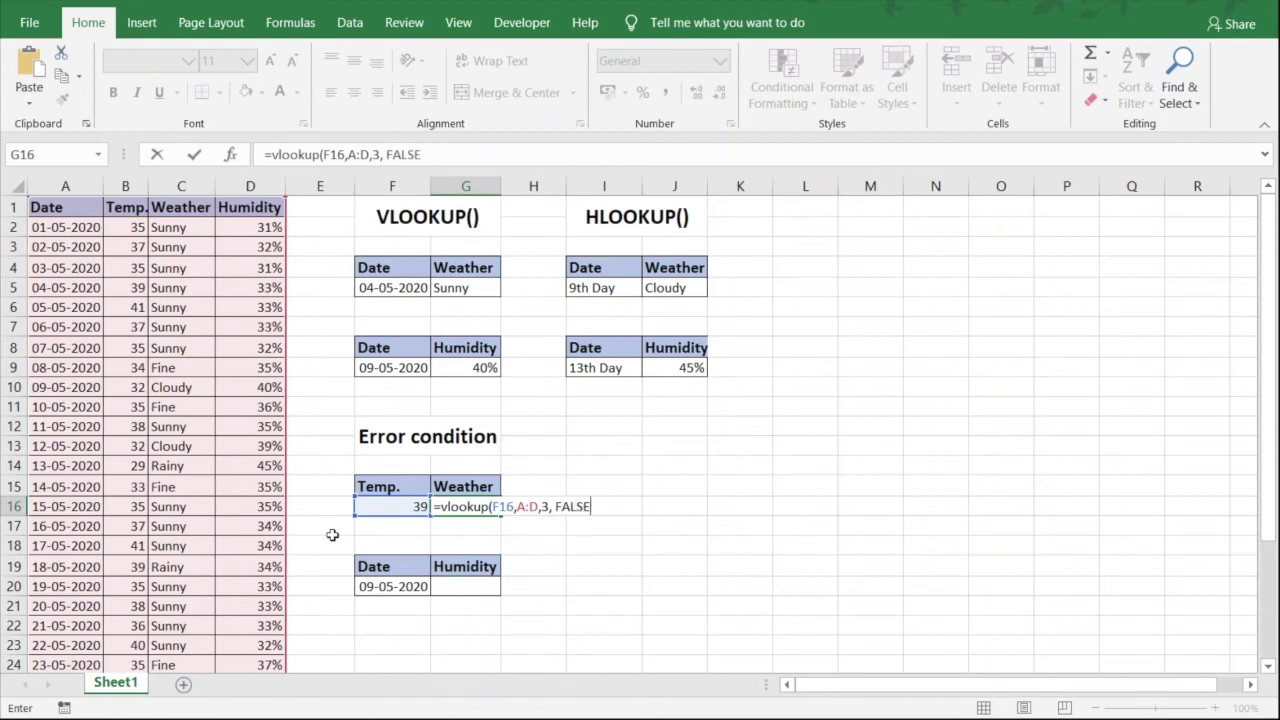
type(")")
key("Return")
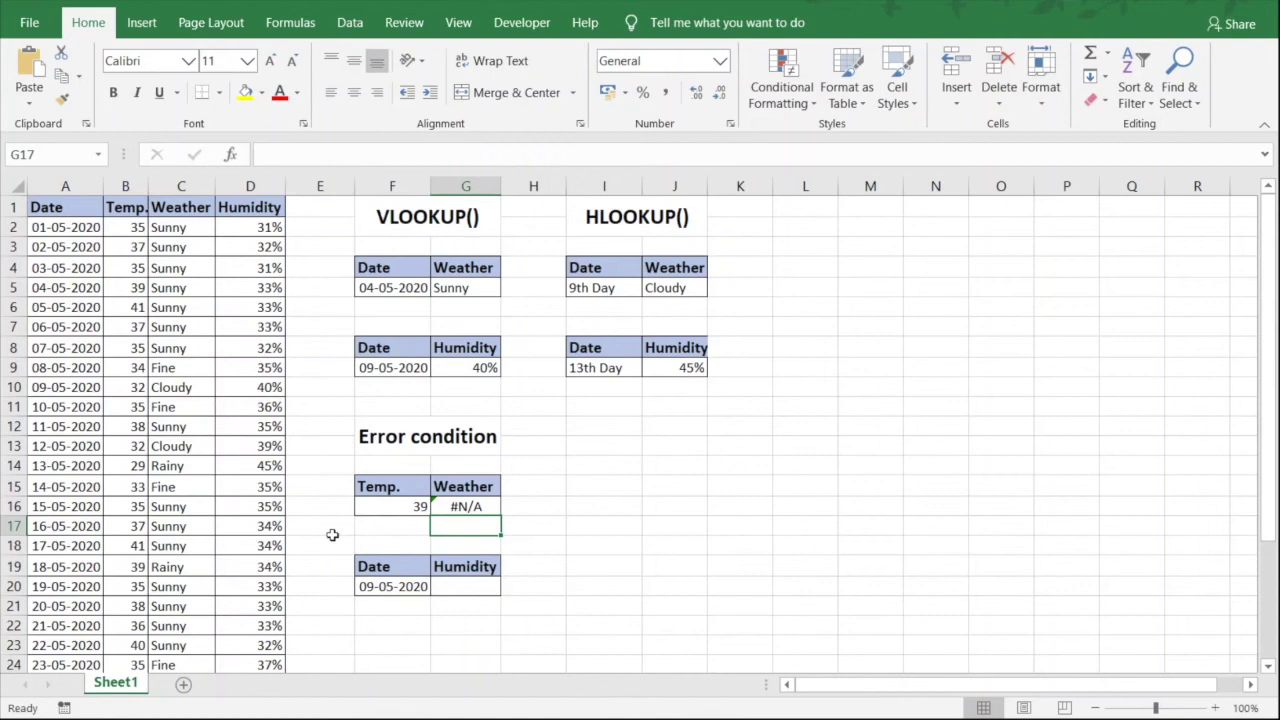
Correct the VLOOKUP formula in cell G16 to use table range B:D and column index 2, and review it
left_click(481, 508)
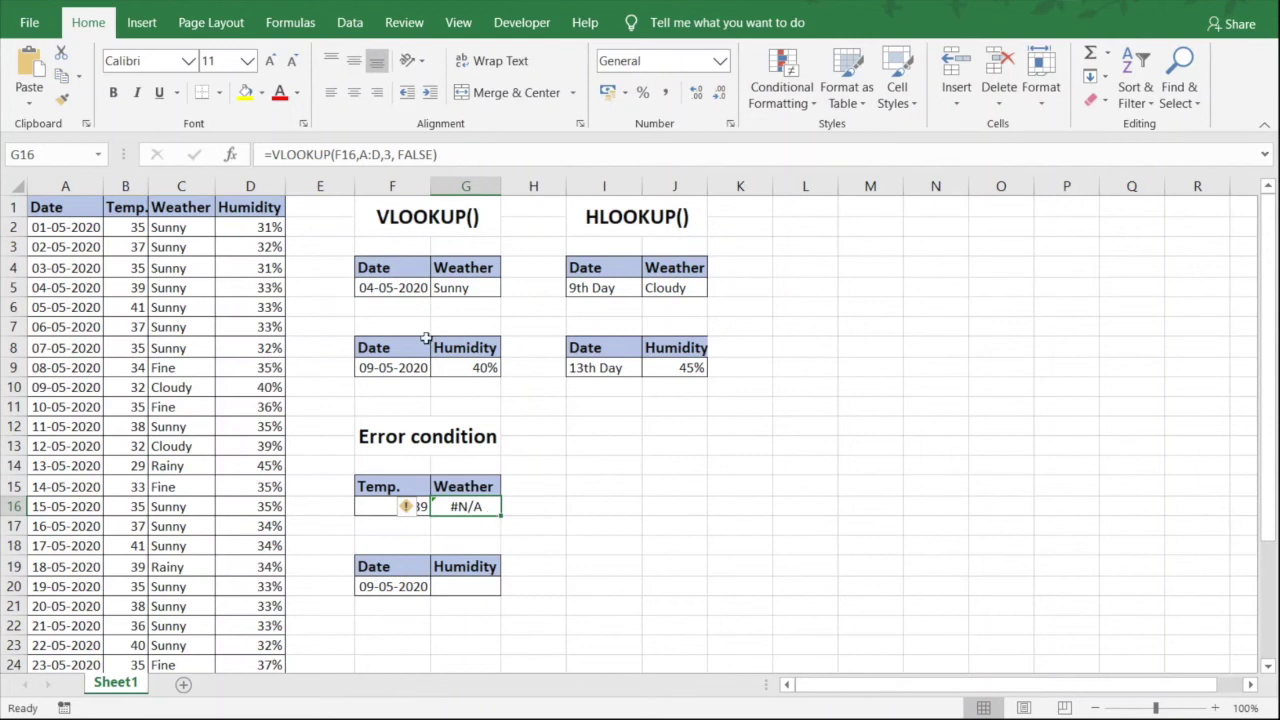
left_click(362, 155)
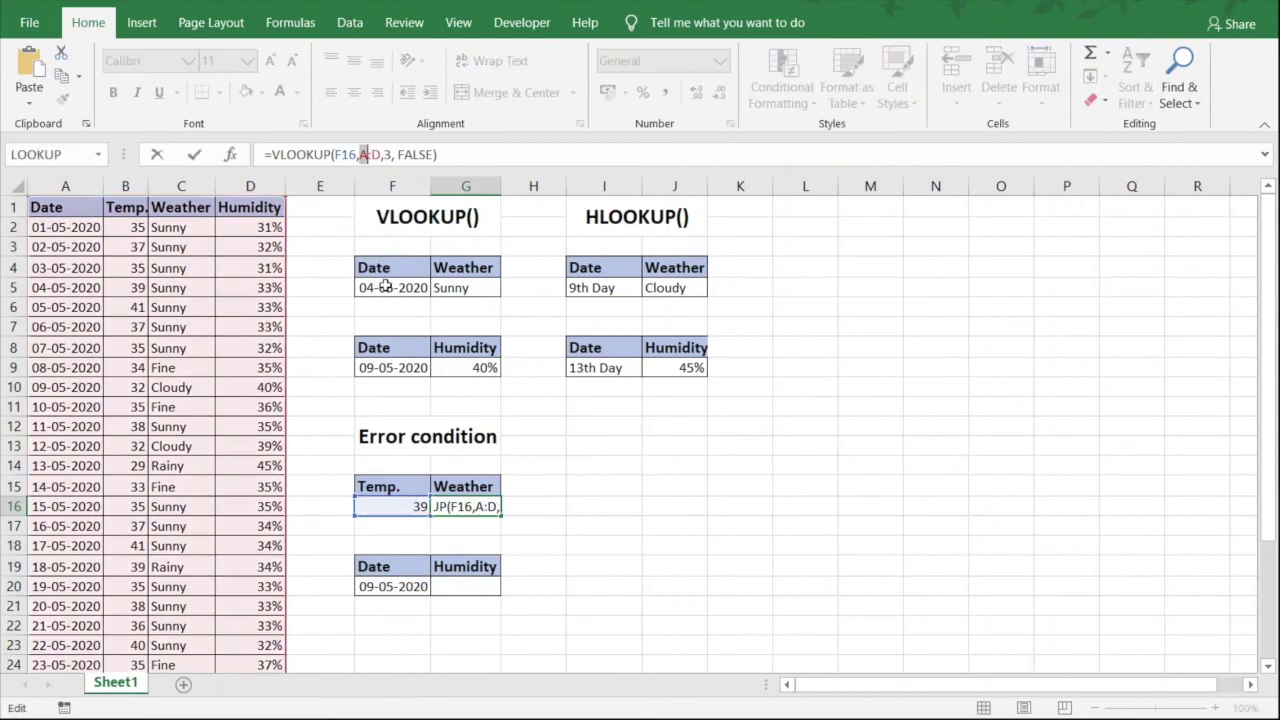
key("BackSpace")
type("B")
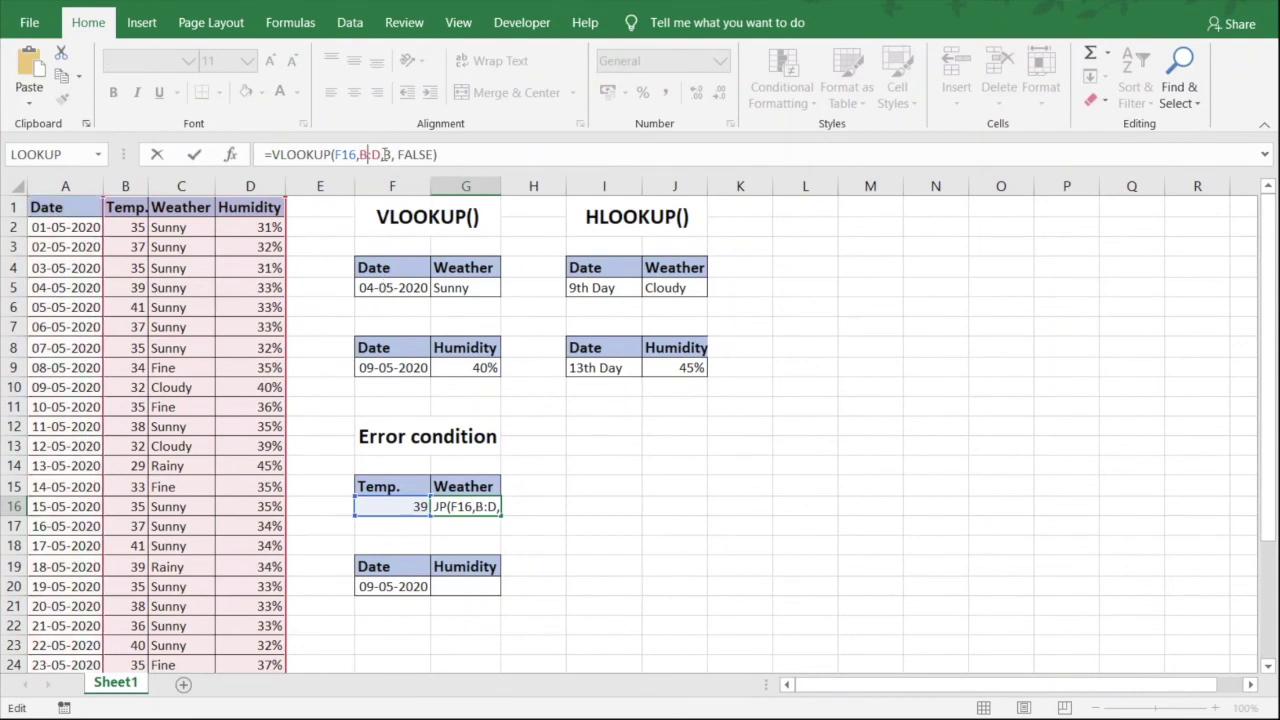
left_click(393, 154)
key("BackSpace")
type("2")
key("Return")
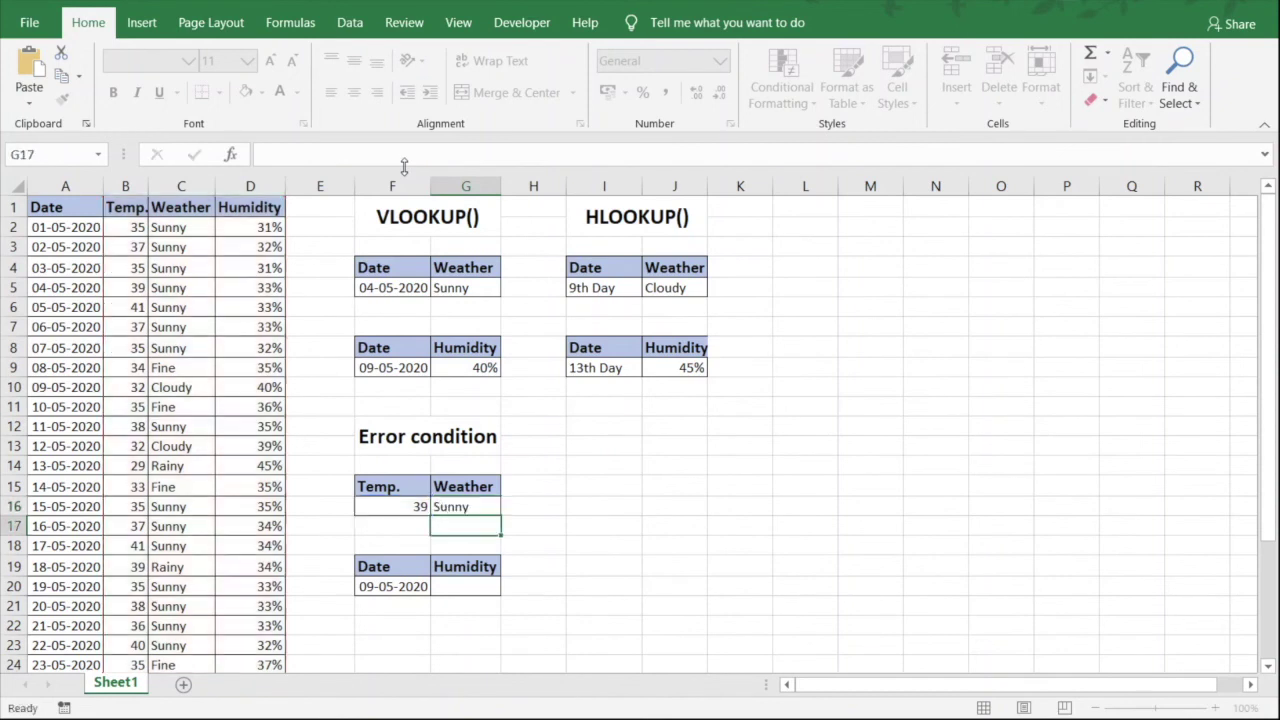
left_click(484, 506)
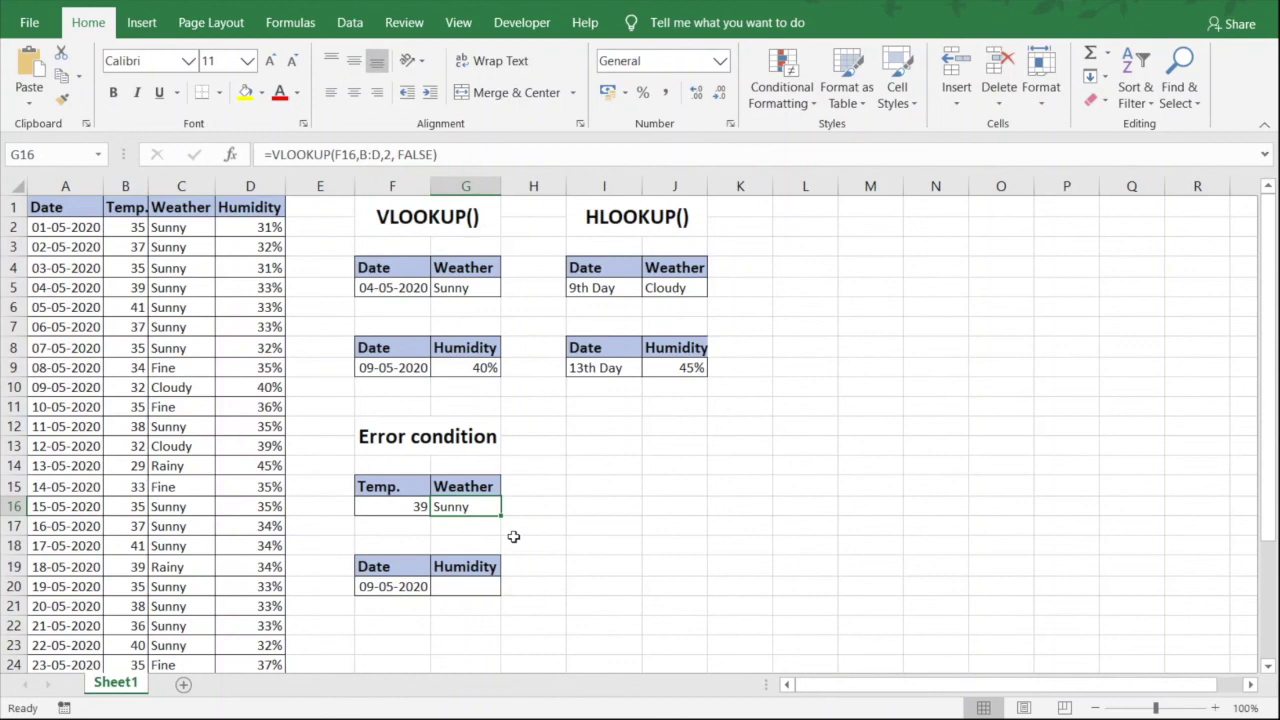
Enter =VLOOKUP(F20,A:D,-2,FALSE) in cell G20 under Error condition to look up the humidity for the date in F20
left_click(465, 589)
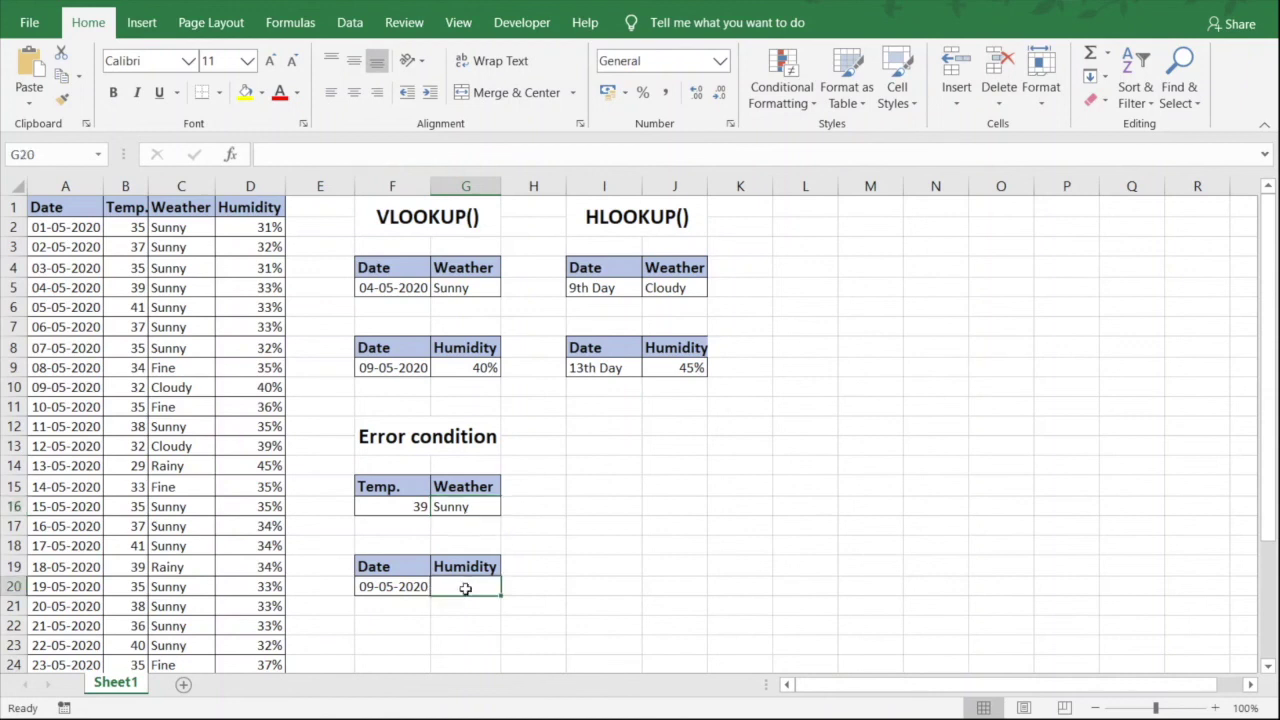
type("=")
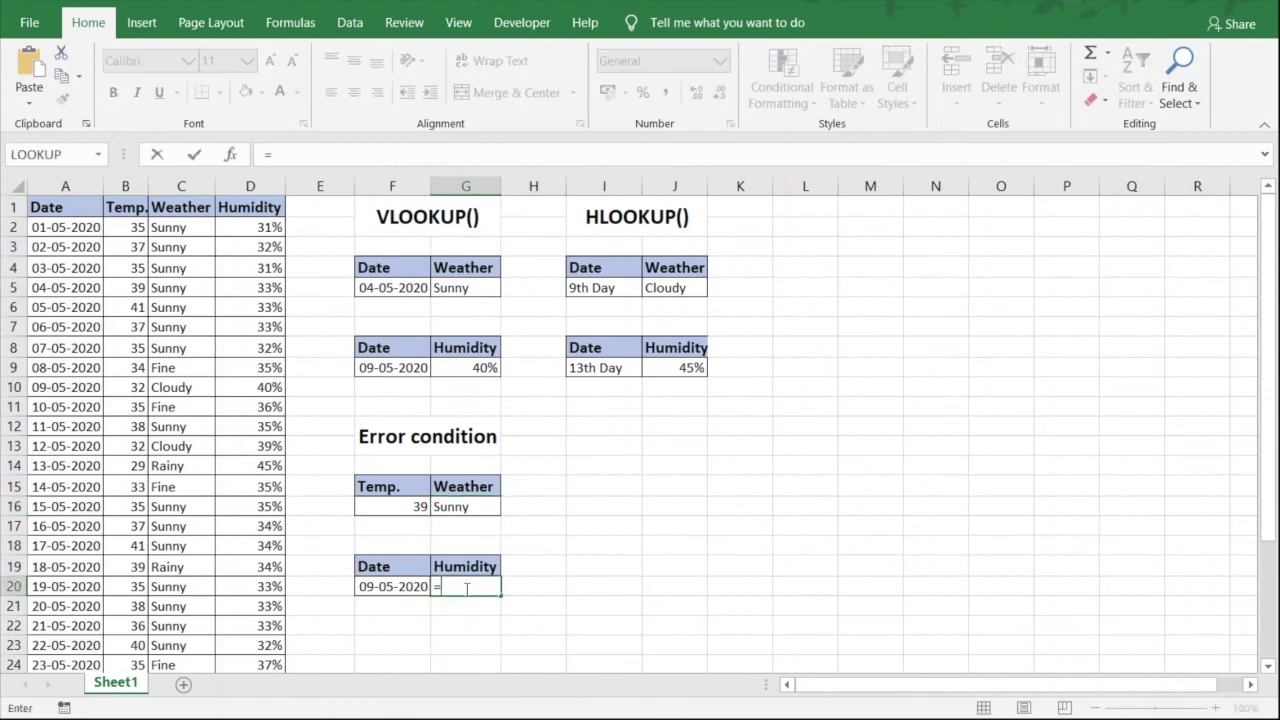
type("vlookup(")
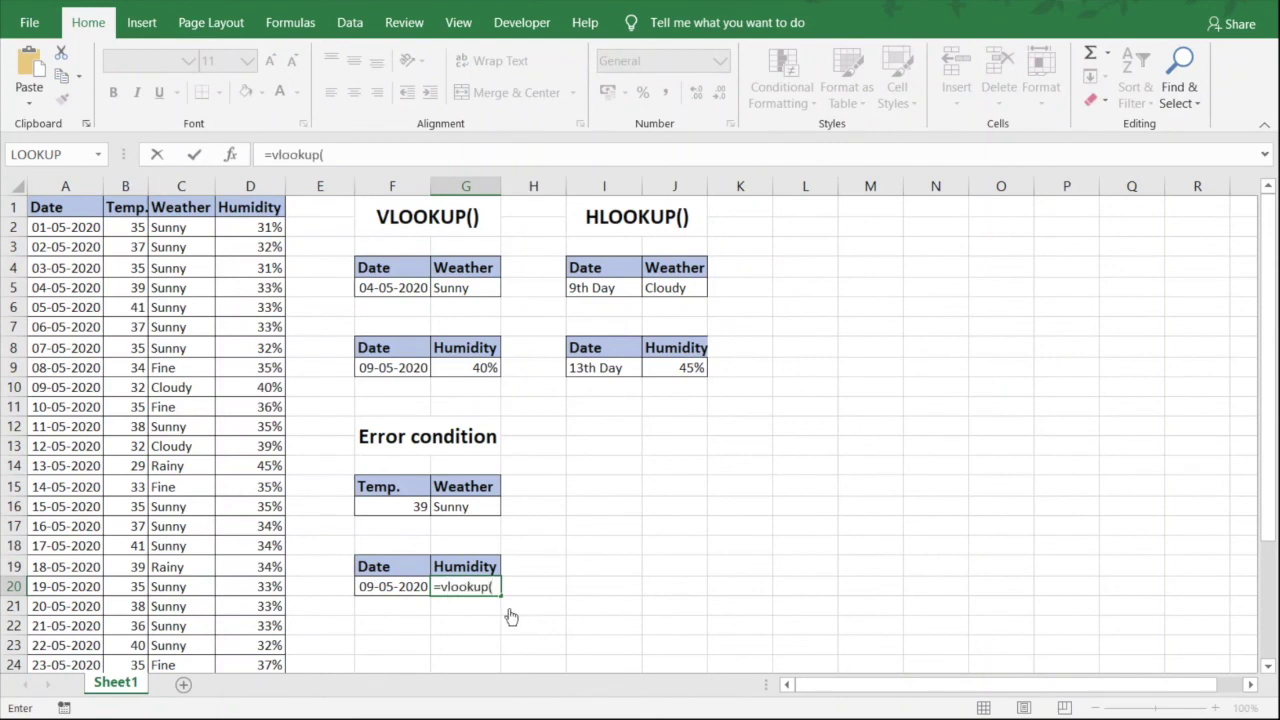
left_click(409, 589)
type(",")
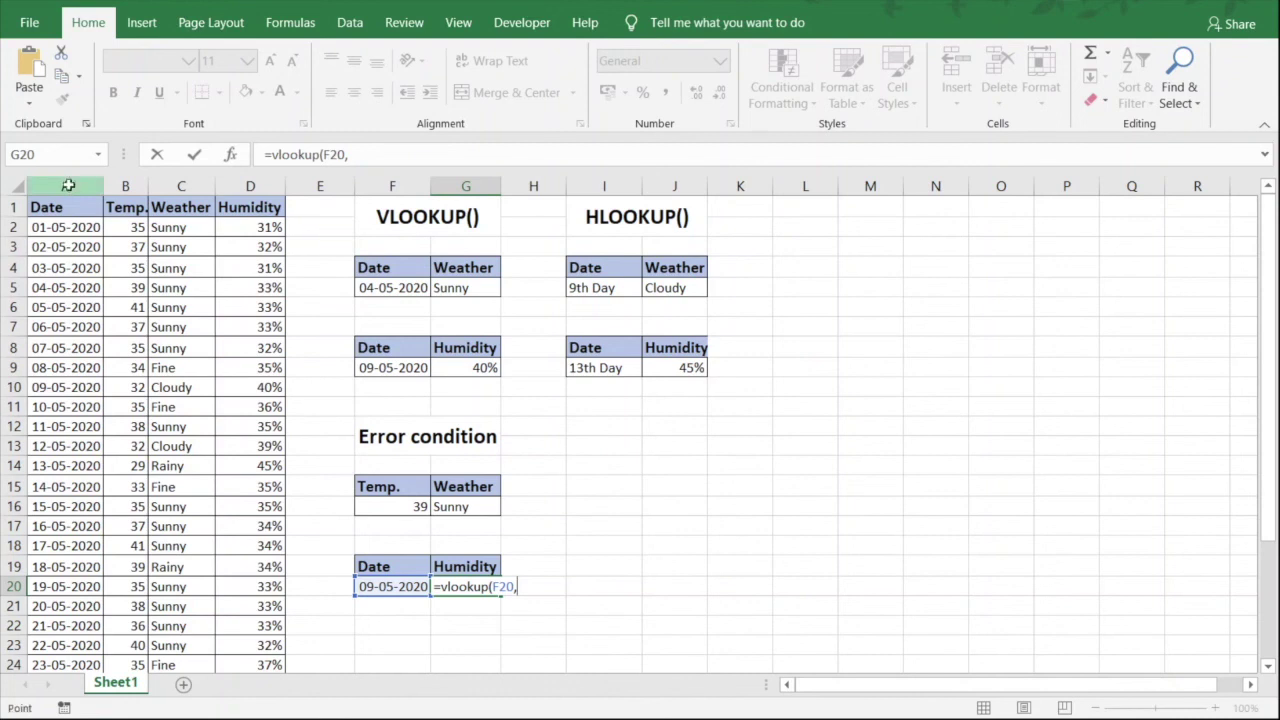
left_click_drag(68, 186, 251, 186)
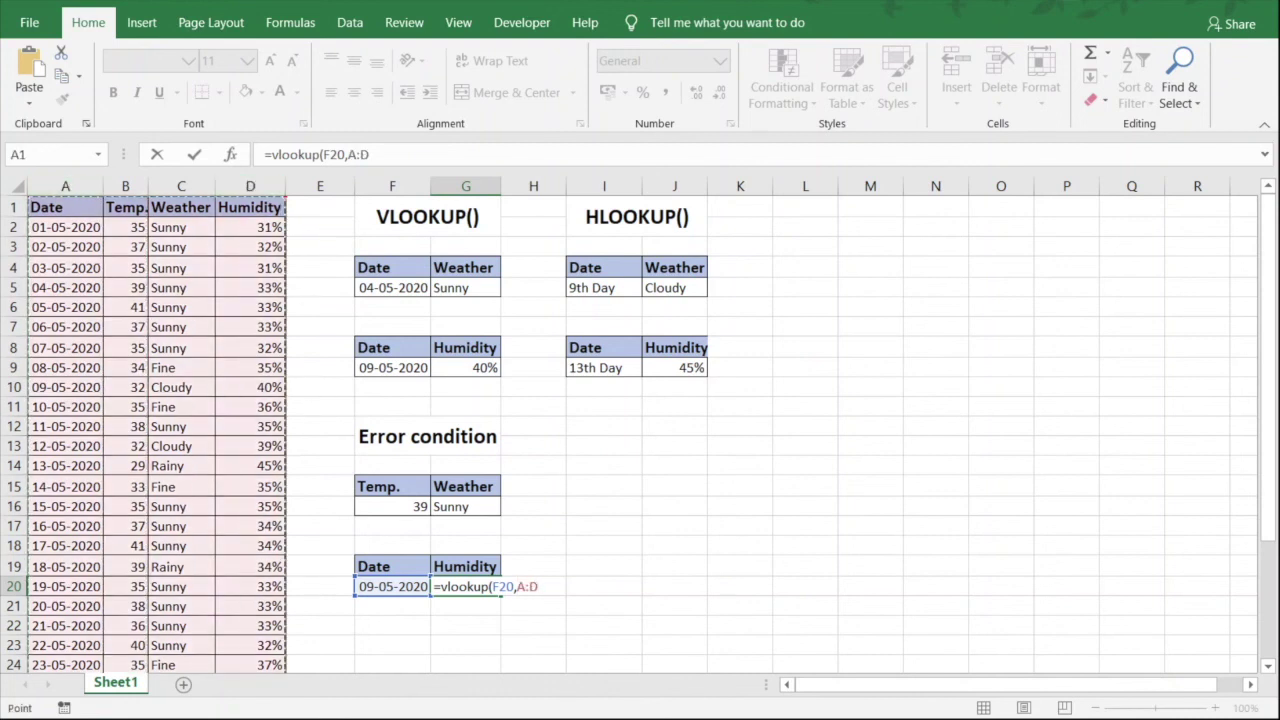
type(",")
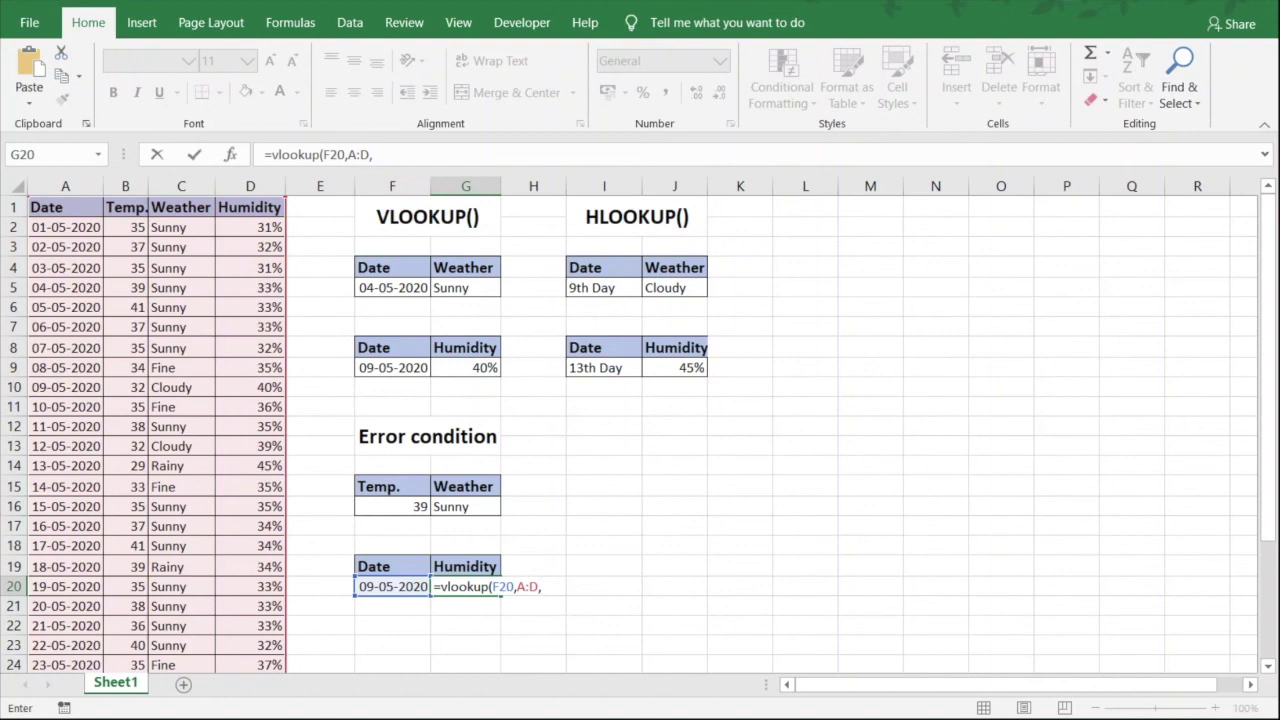
type("-2,FALSE)")
key("Return")
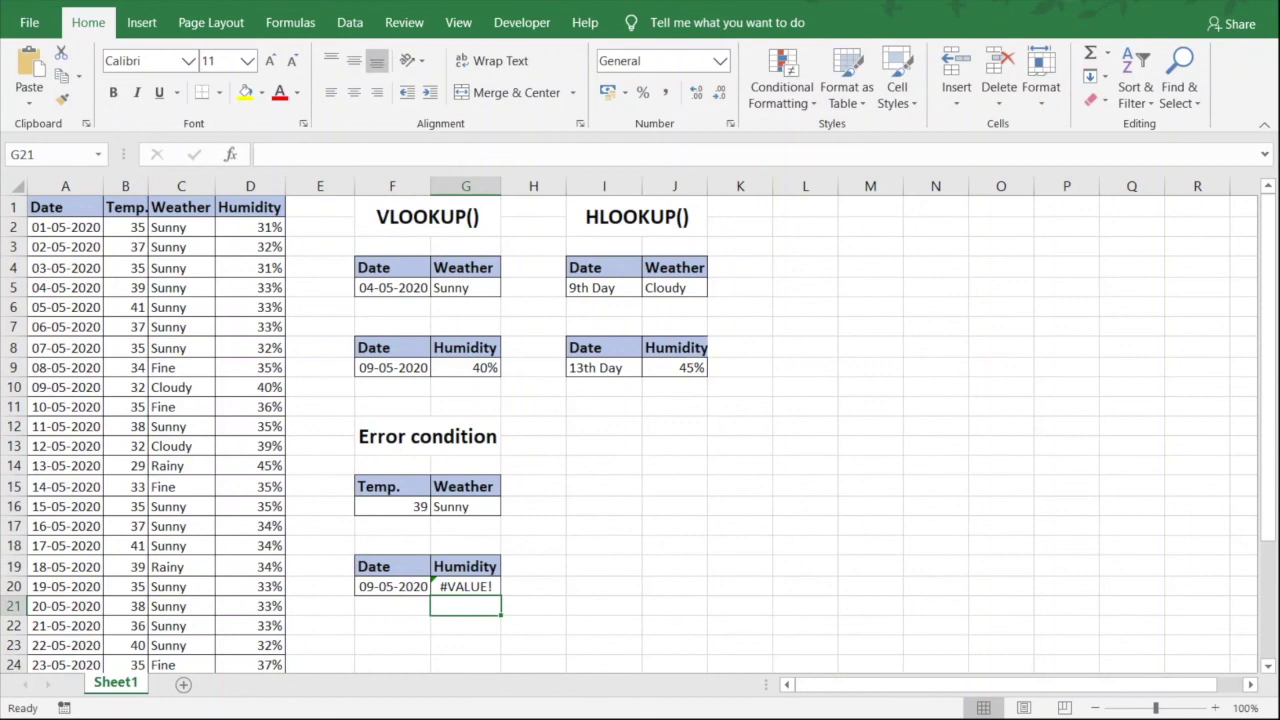
Correct the column index in cell G20's VLOOKUP formula to 4
left_click(489, 589)
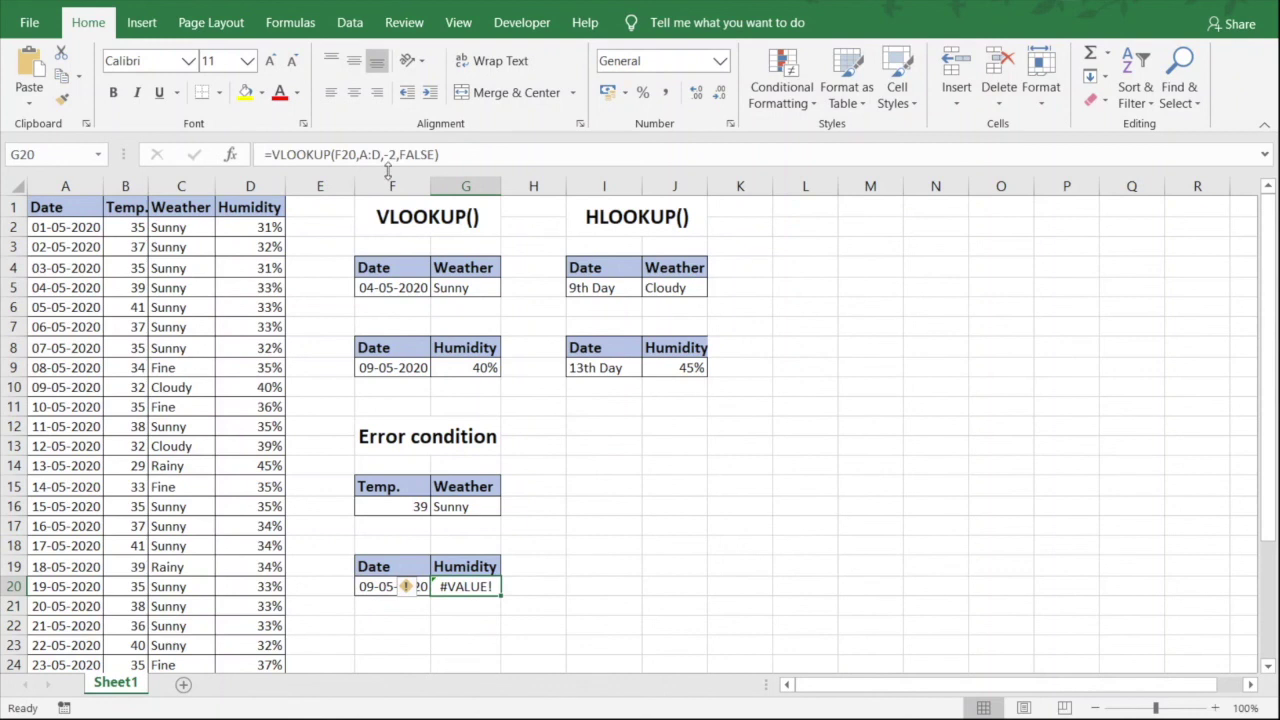
left_click_drag(381, 155, 394, 155)
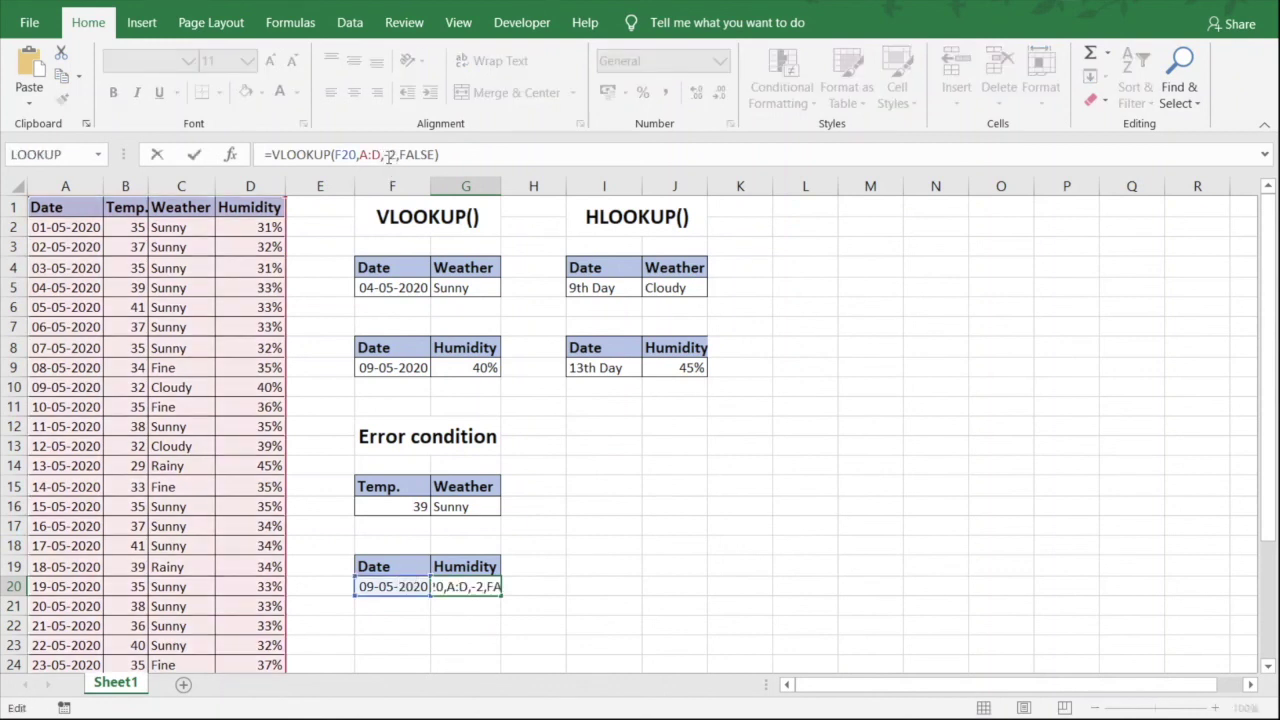
type("4")
key("Return")
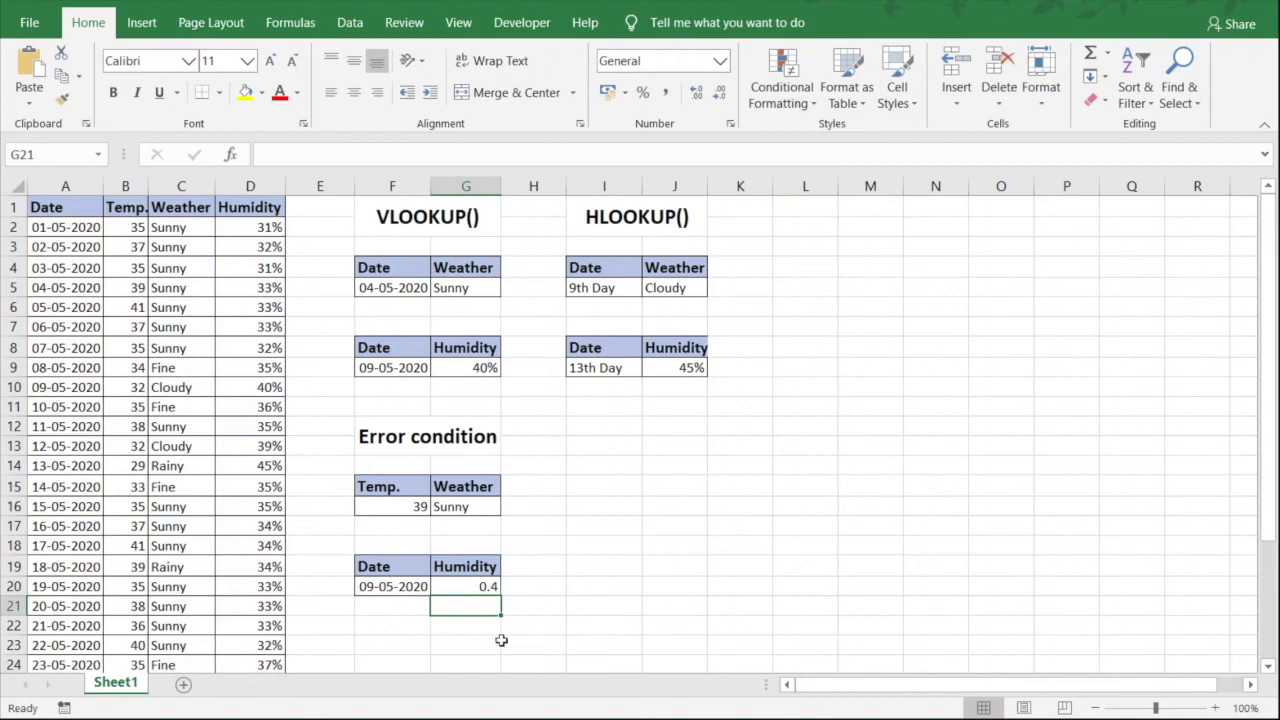
Format the humidity result in cell G20 as a percentage and deselect the cell
left_click(476, 589)
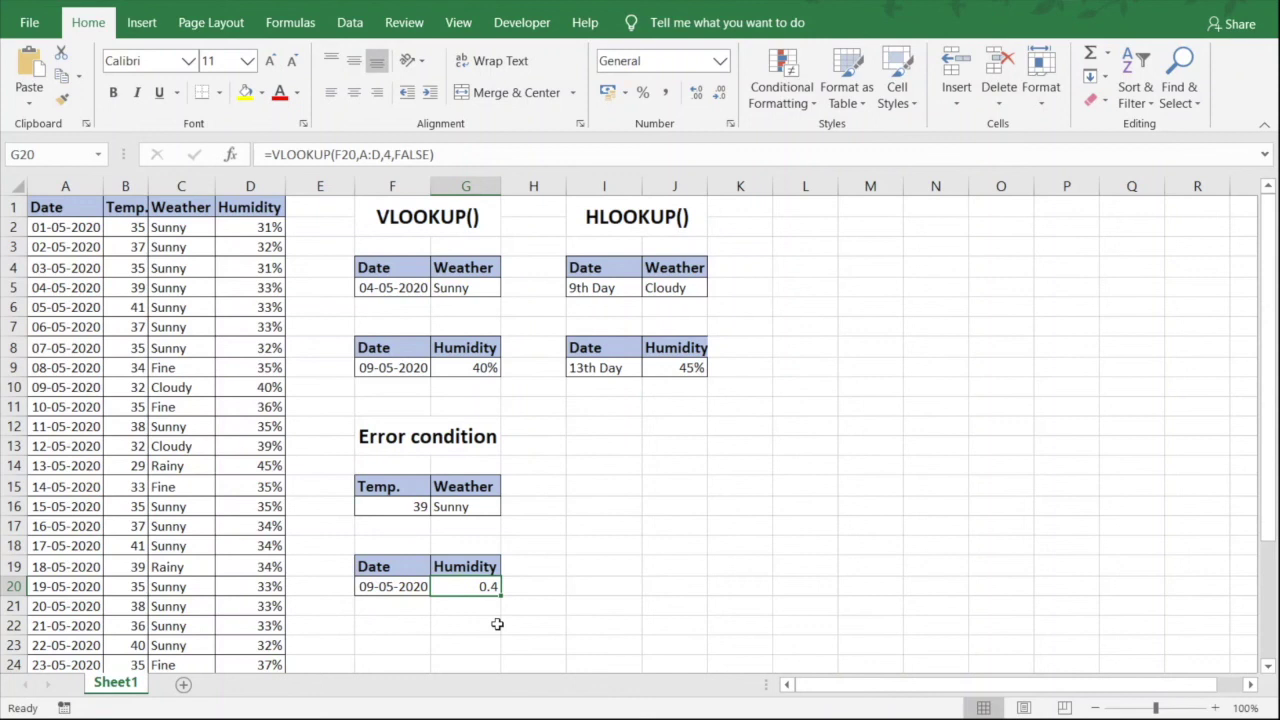
left_click(645, 94)
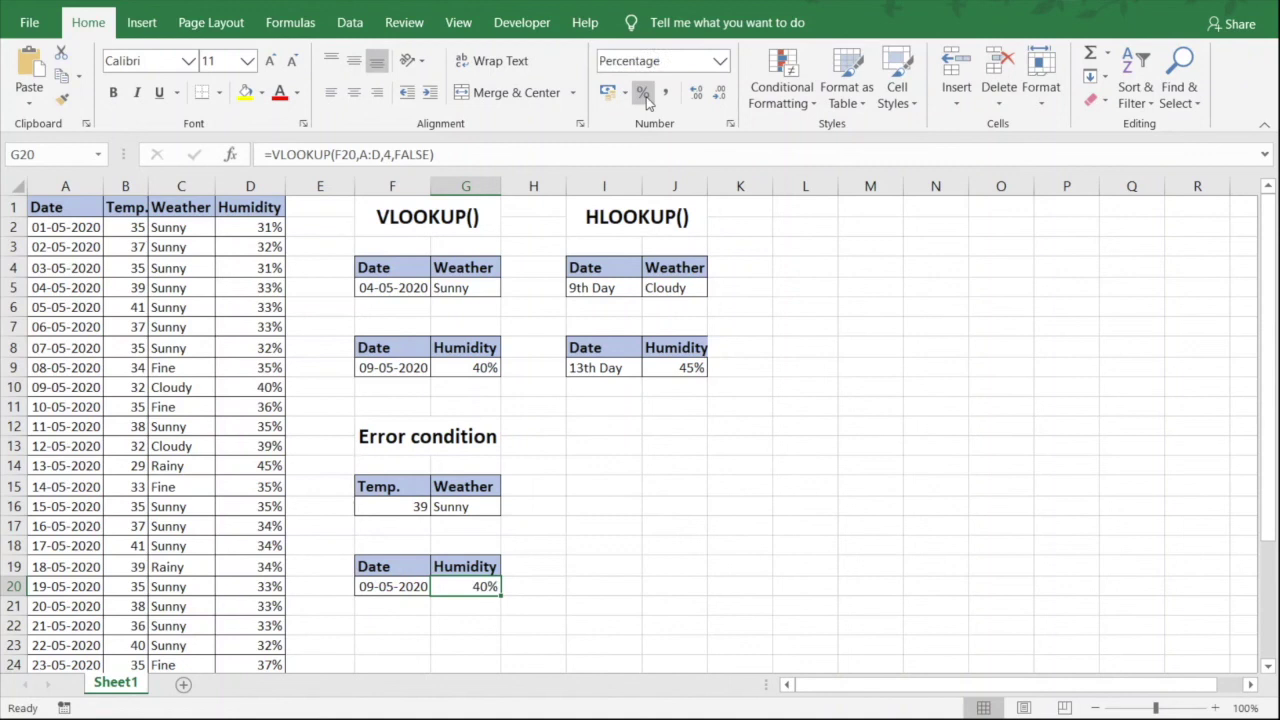
left_click(584, 589)
left_click(805, 446)
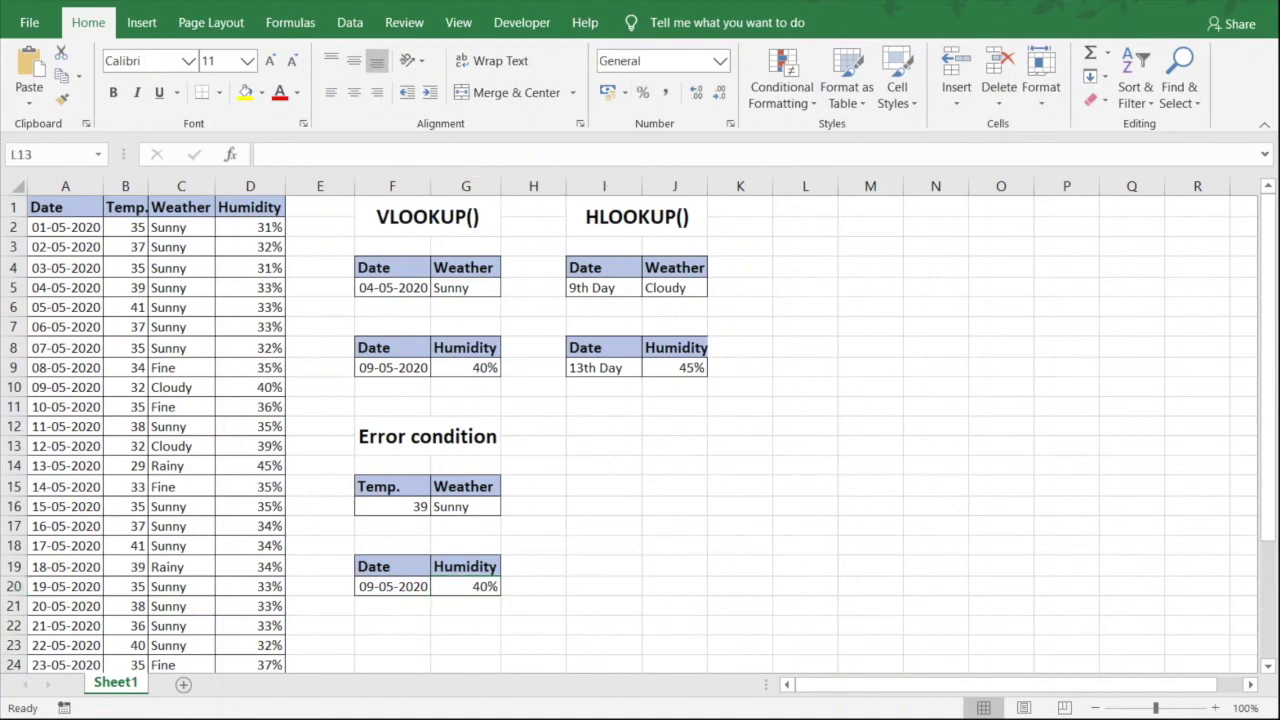